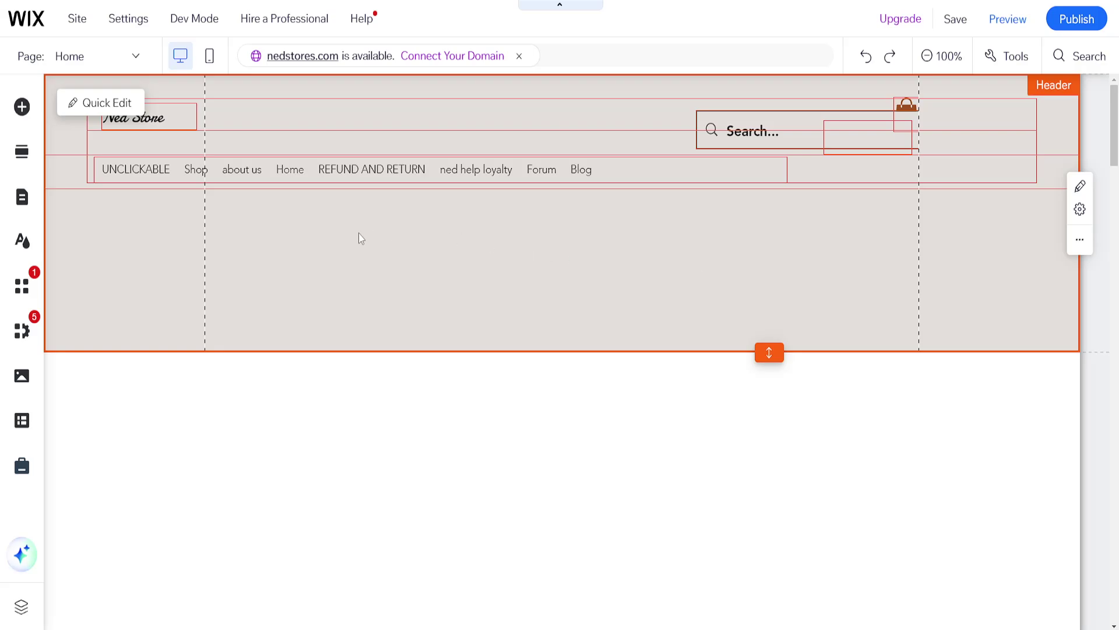
# Add the Wix Online Programs app to the site from the App Market's Online Courses category under Sell Online.
pyautogui.click(23, 290)
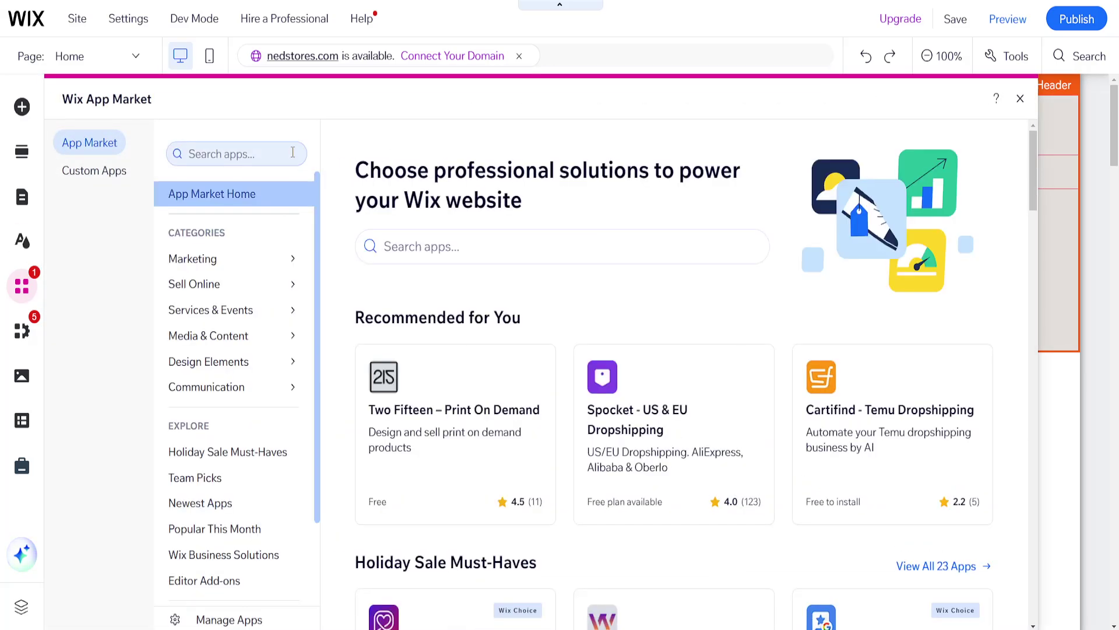
pyautogui.moveTo(196, 285)
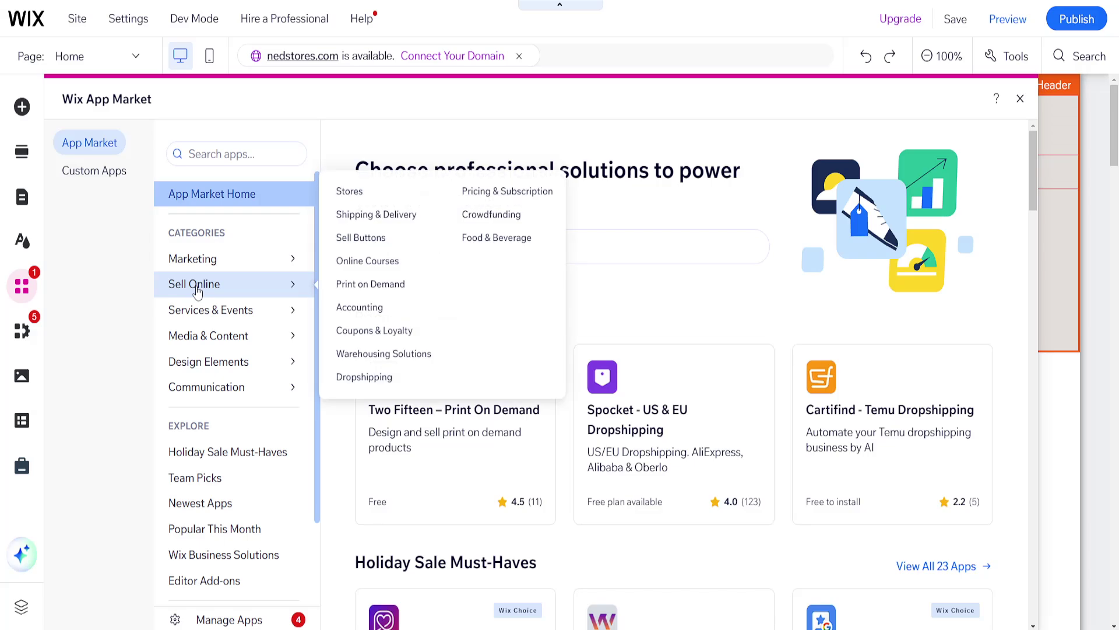
pyautogui.click(380, 266)
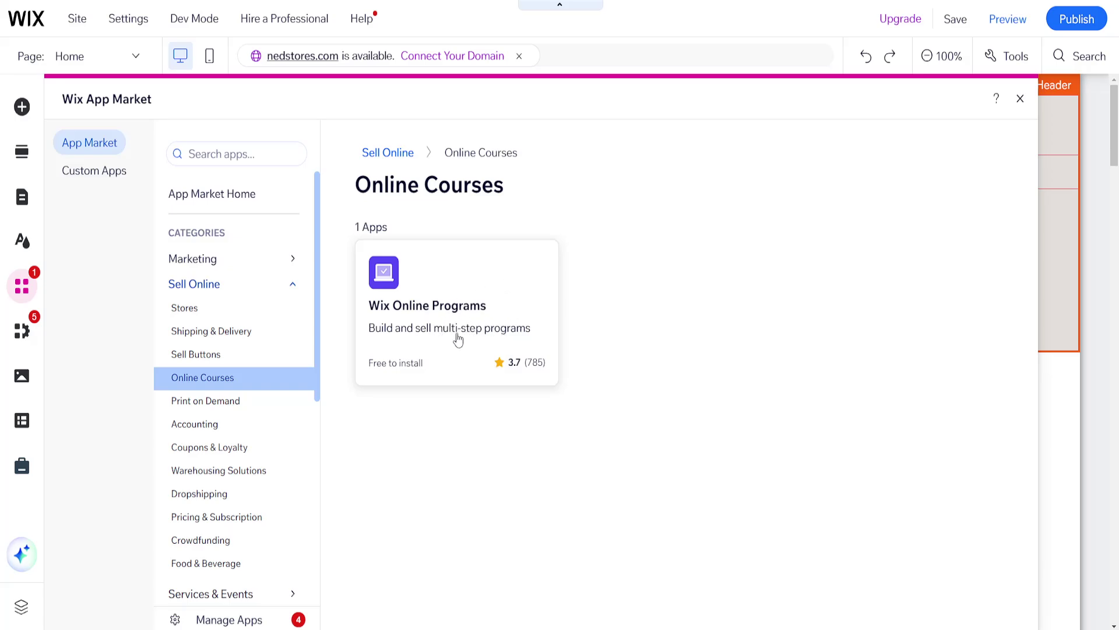
pyautogui.click(506, 290)
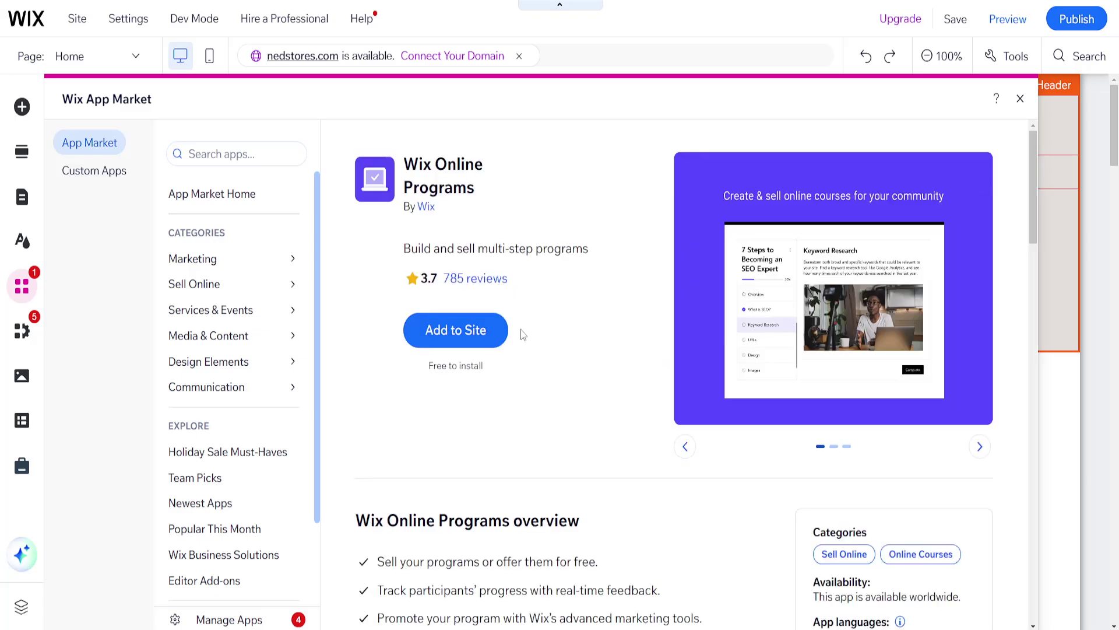
pyautogui.click(473, 341)
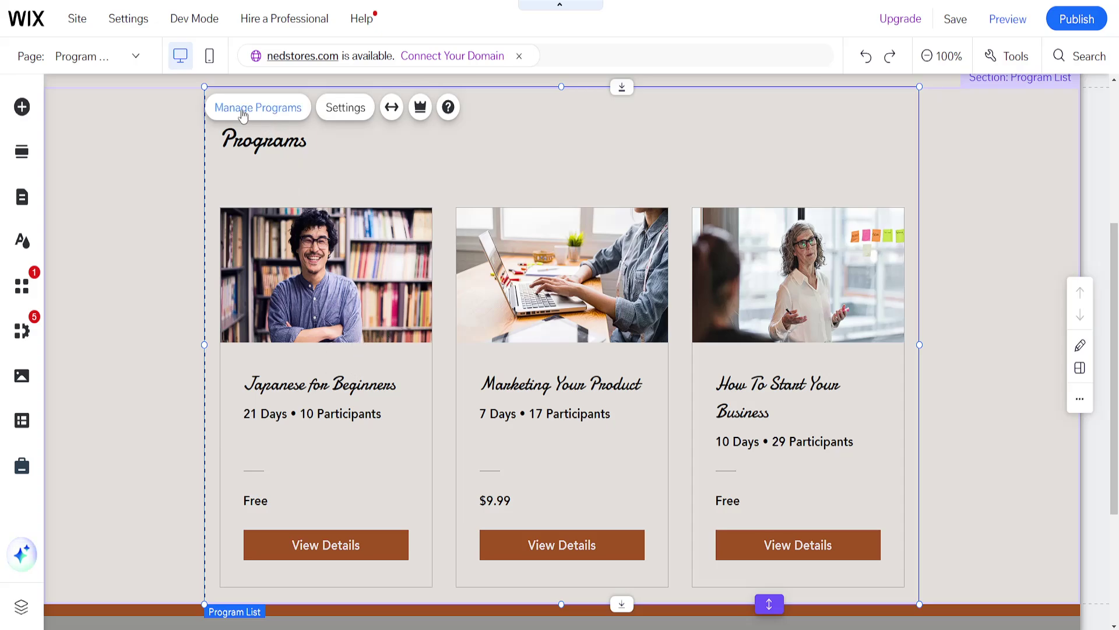
# Open program management from the program list and start creating a new program of the type Online Course.
pyautogui.click(267, 113)
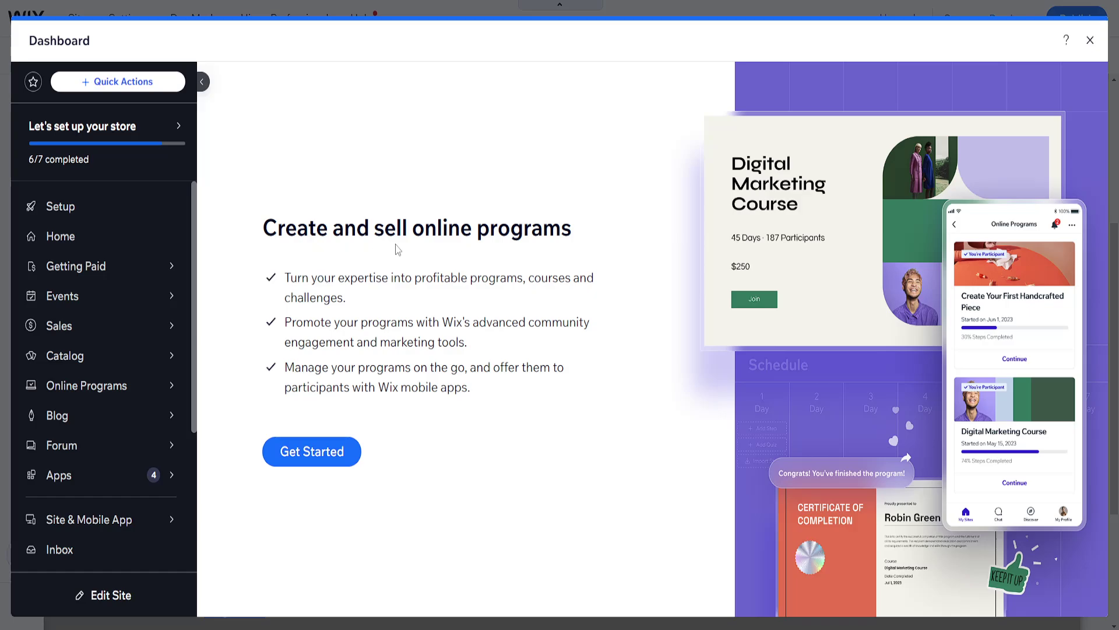
pyautogui.moveTo(323, 277); pyautogui.dragTo(557, 278)
pyautogui.click(467, 313)
pyautogui.click(308, 452)
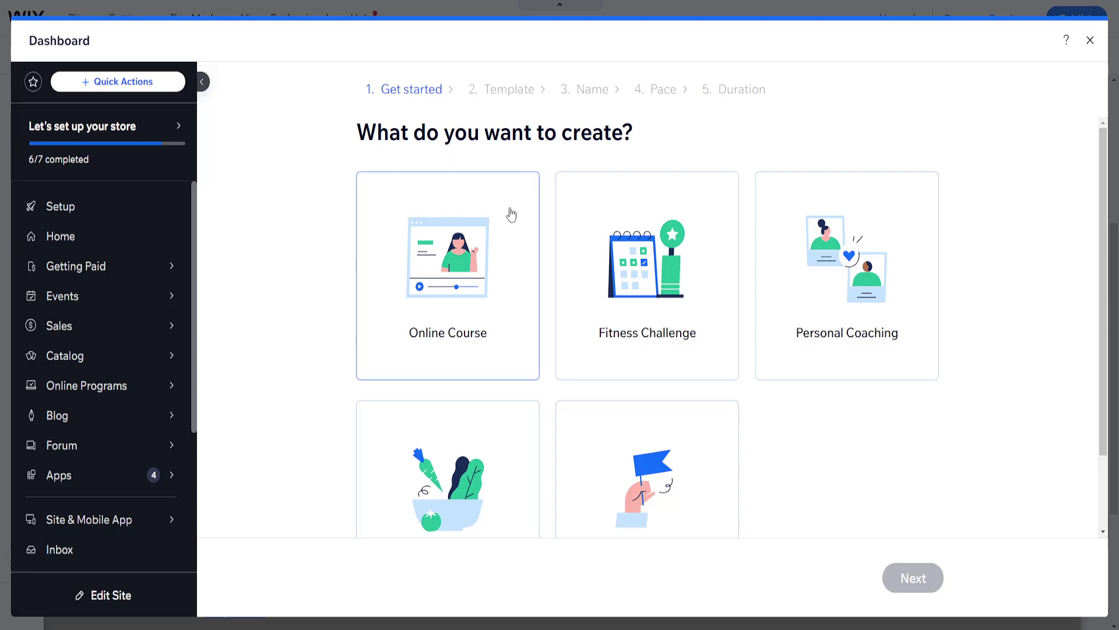
pyautogui.scroll(-1, 474, 296)
pyautogui.click(464, 255)
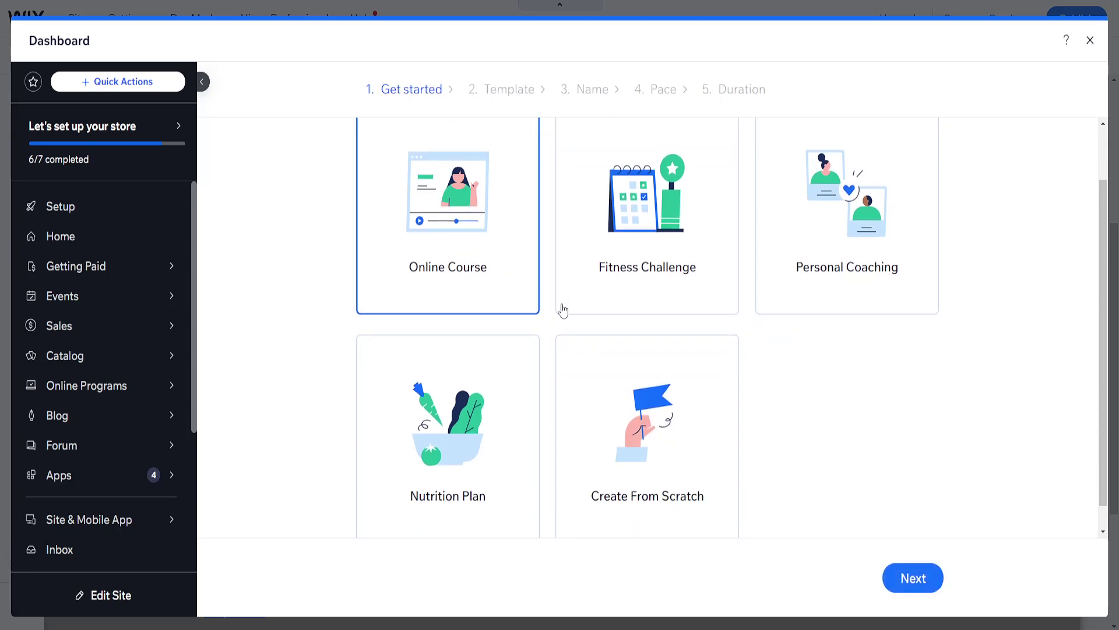
pyautogui.click(912, 580)
# Review the course templates, then choose Create From Scratch as the starting point for the new course.
pyautogui.scroll(1, 641, 339)
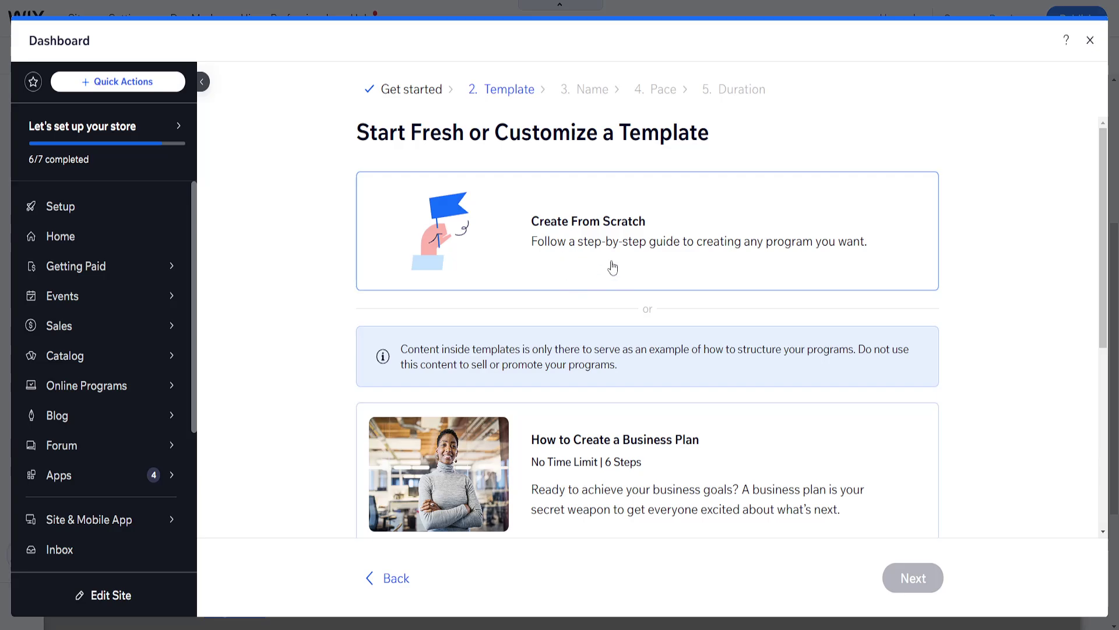
pyautogui.scroll(-2, 604, 268)
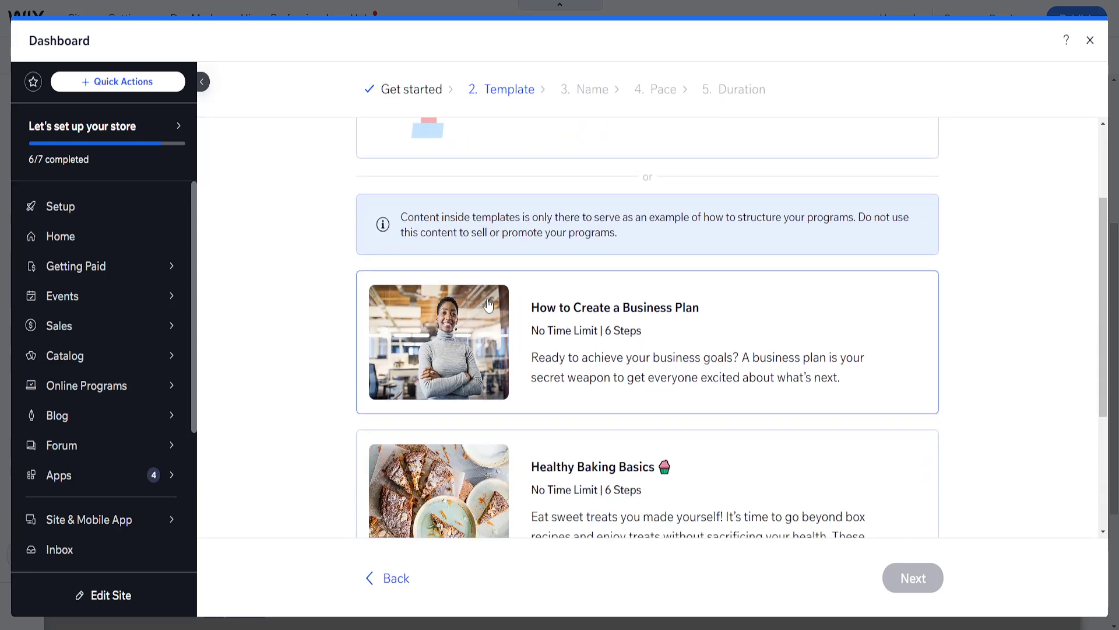
pyautogui.scroll(-1, 545, 316)
pyautogui.scroll(-1, 545, 316)
pyautogui.scroll(-1, 610, 350)
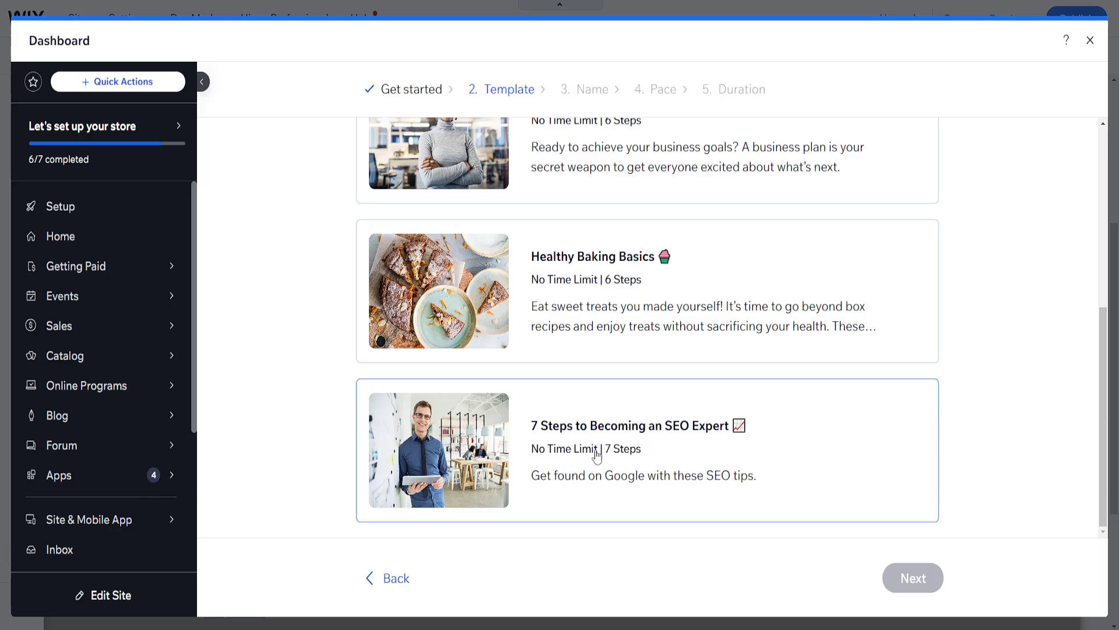
pyautogui.scroll(3, 596, 455)
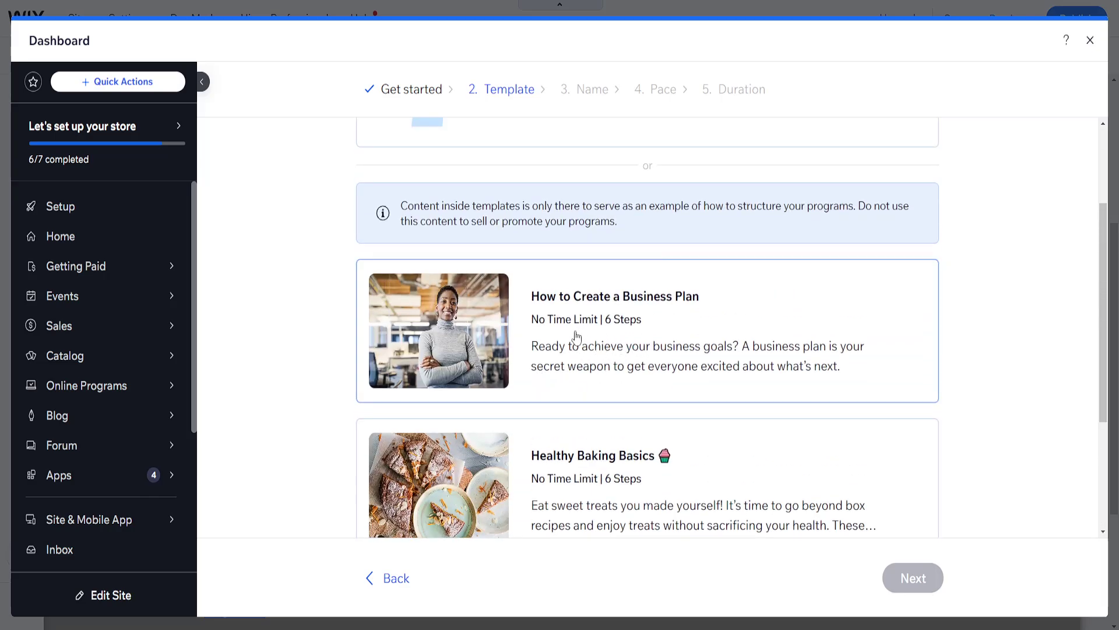
pyautogui.scroll(2, 647, 335)
pyautogui.scroll(1, 647, 335)
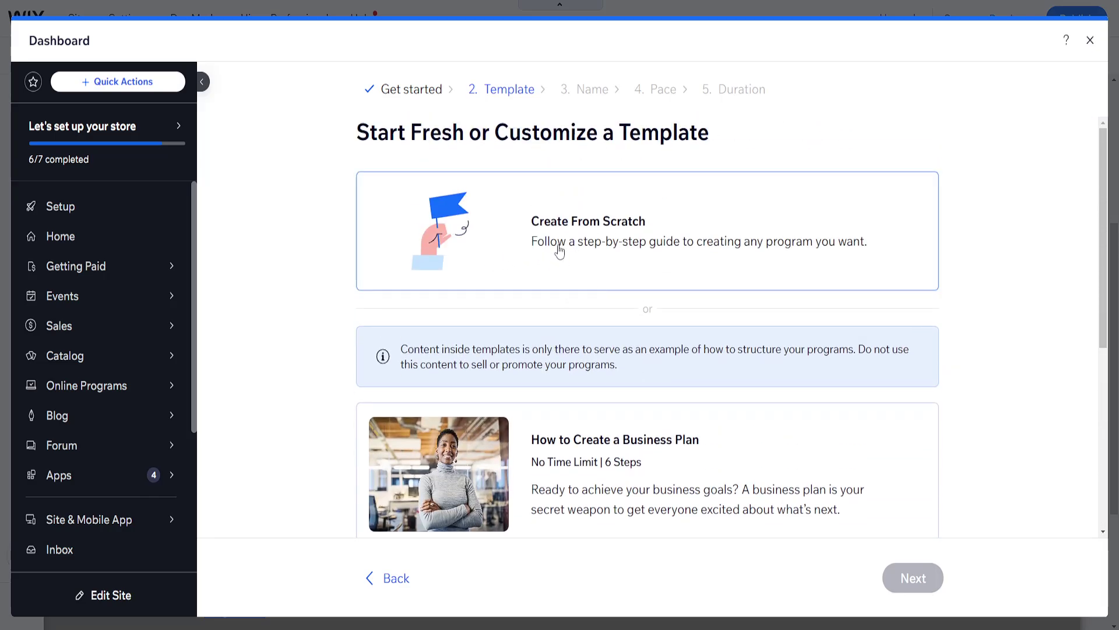
pyautogui.click(581, 256)
pyautogui.click(911, 577)
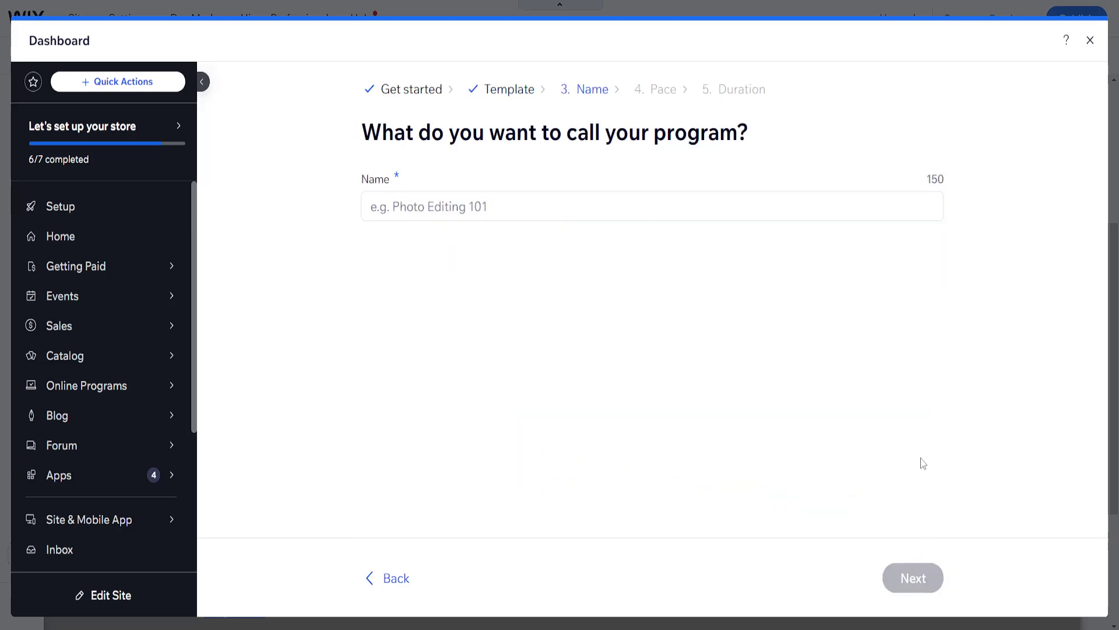
# Name the new program "seo course" and continue to the pace options.
pyautogui.click(414, 207)
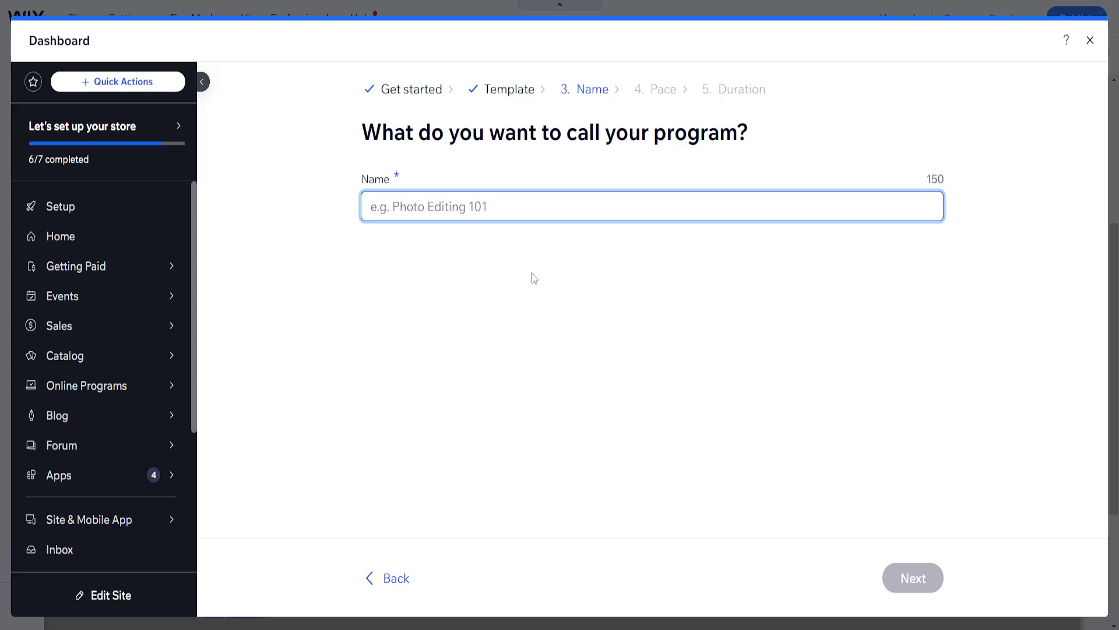
pyautogui.write('seo course')
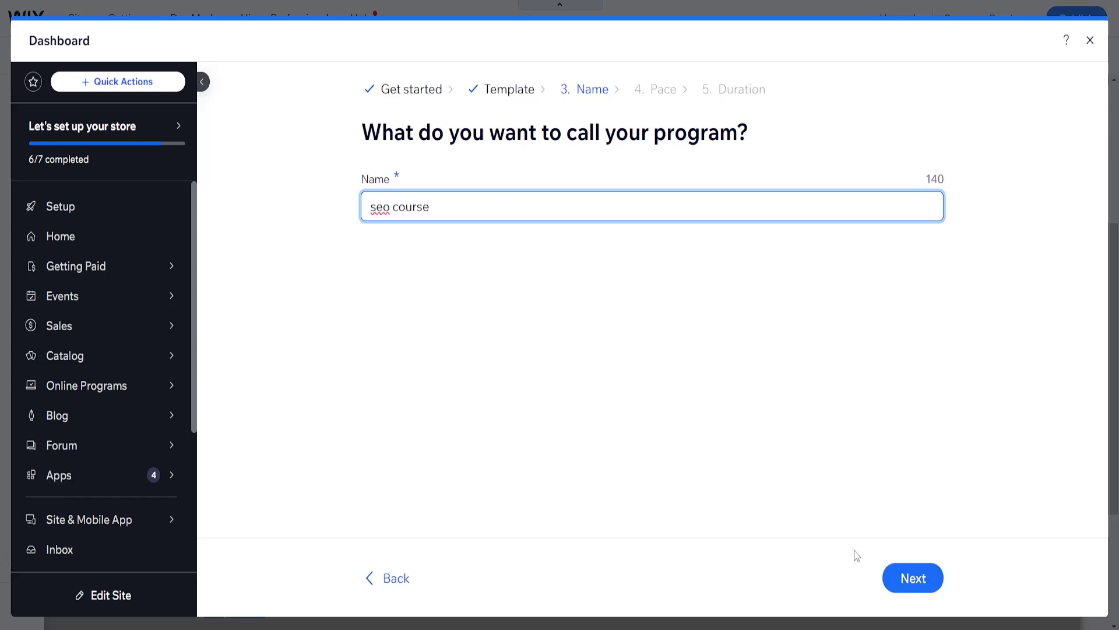
pyautogui.click(911, 579)
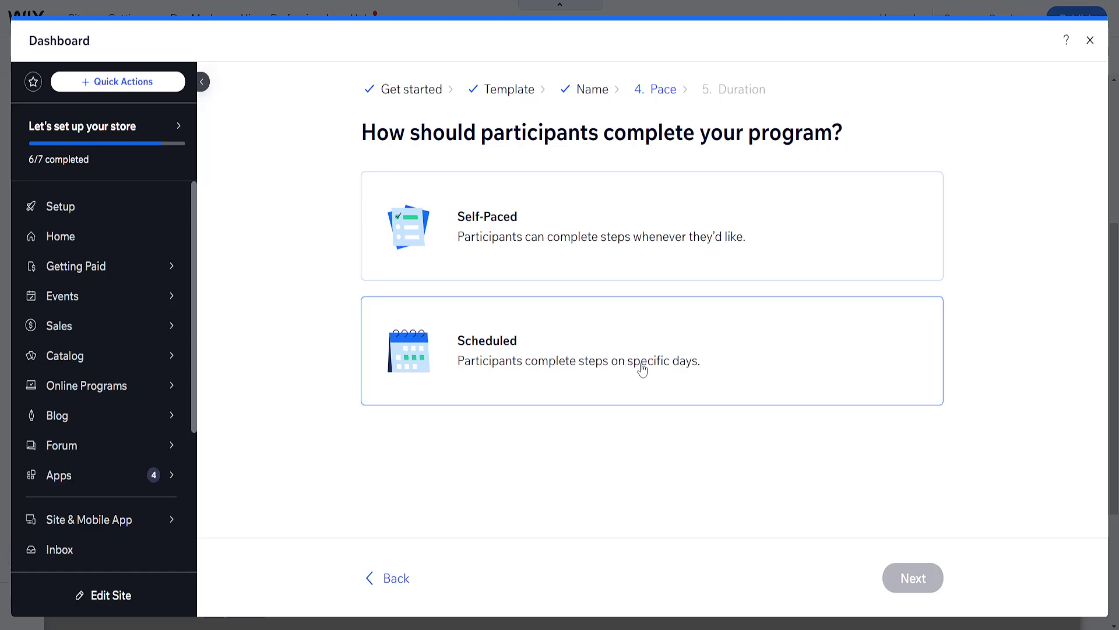
# Make the program Self-Paced with an Unlimited duration and finish the setup wizard.
pyautogui.click(491, 251)
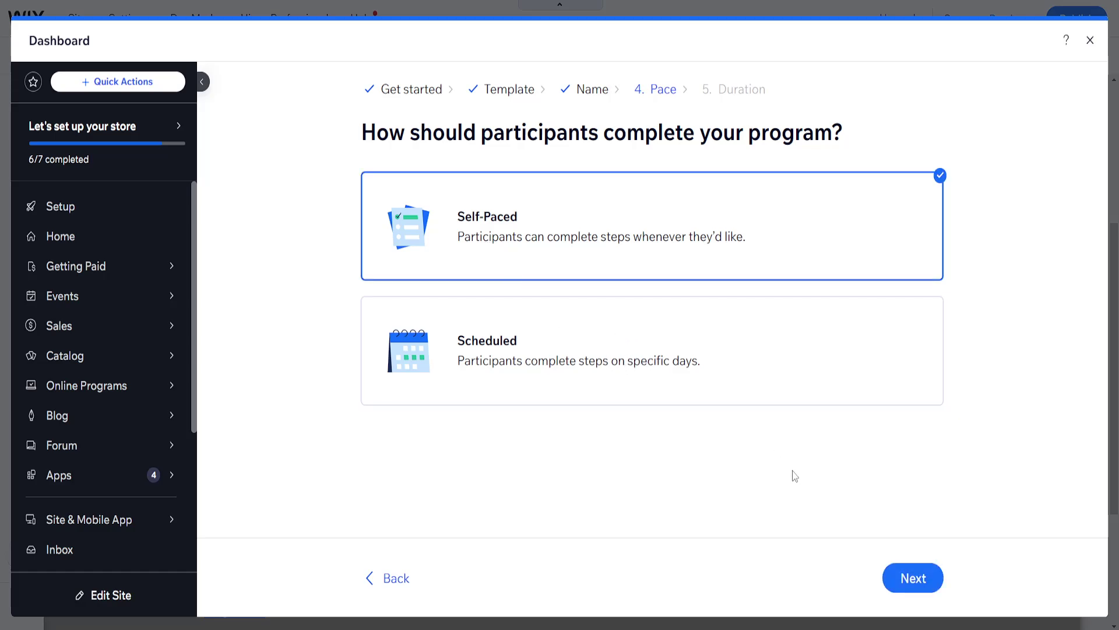
pyautogui.click(898, 580)
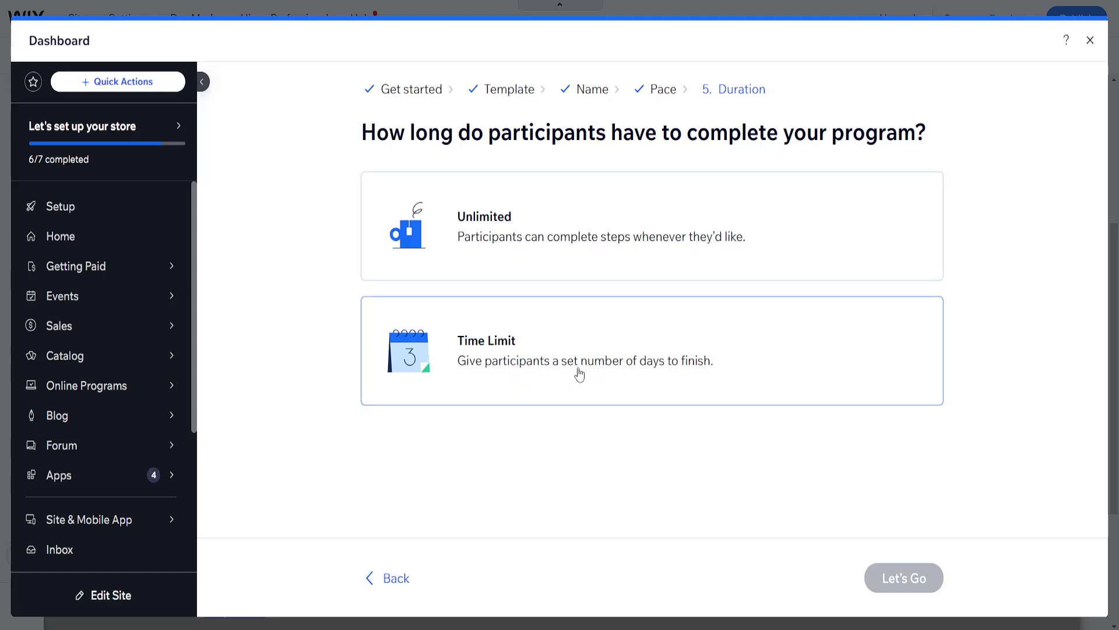
pyautogui.click(559, 260)
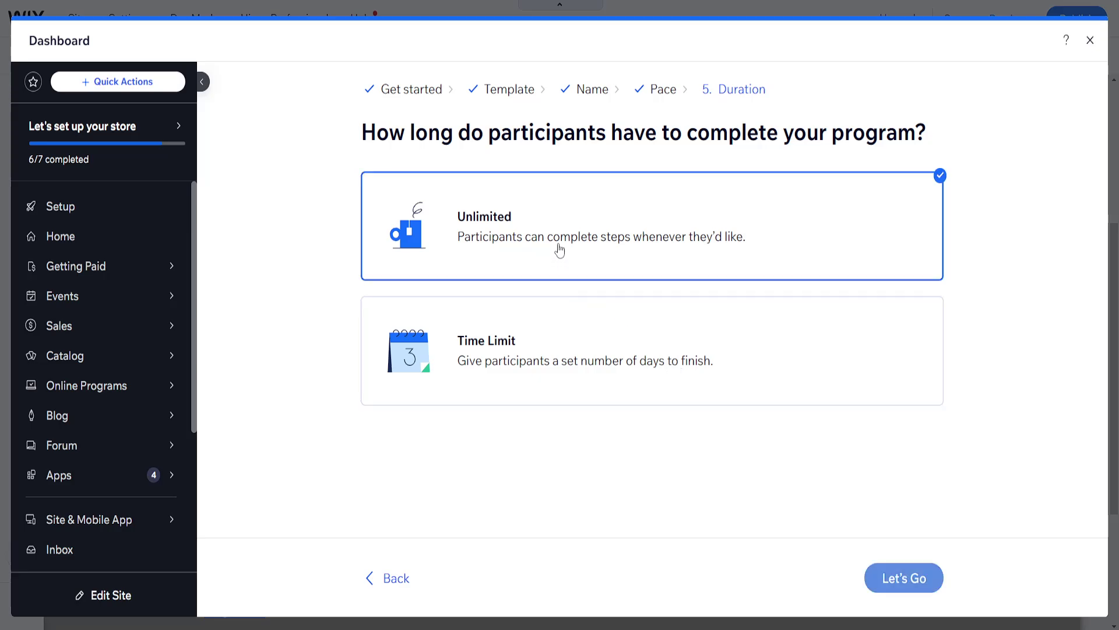
pyautogui.click(889, 579)
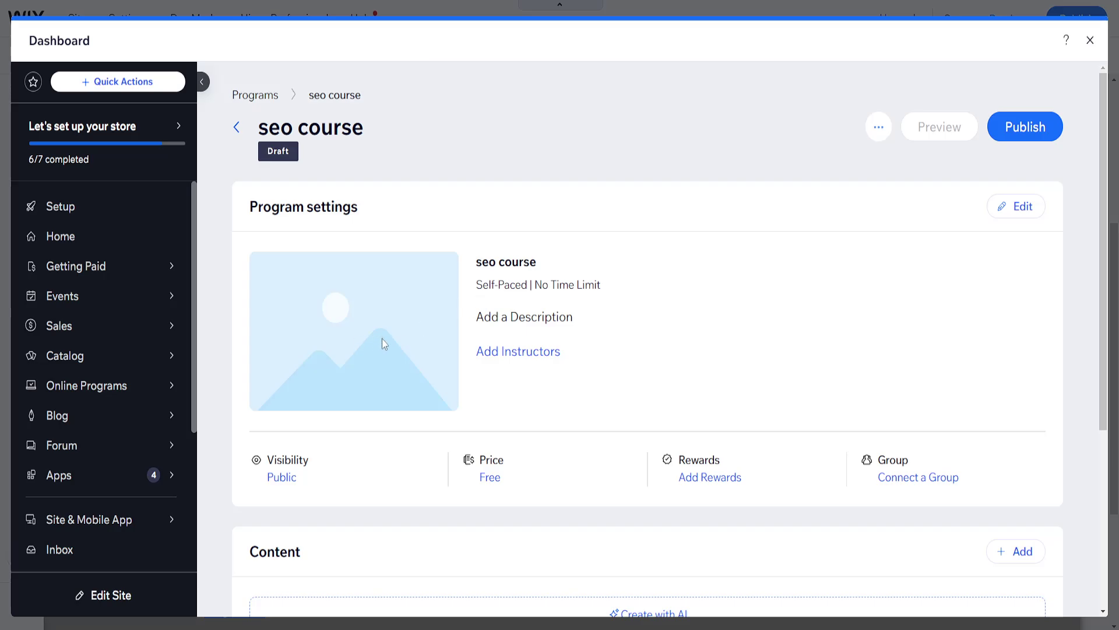
# Examine the seo course overview and the list of available program settings, then return to the course page.
pyautogui.scroll(-1, 513, 325)
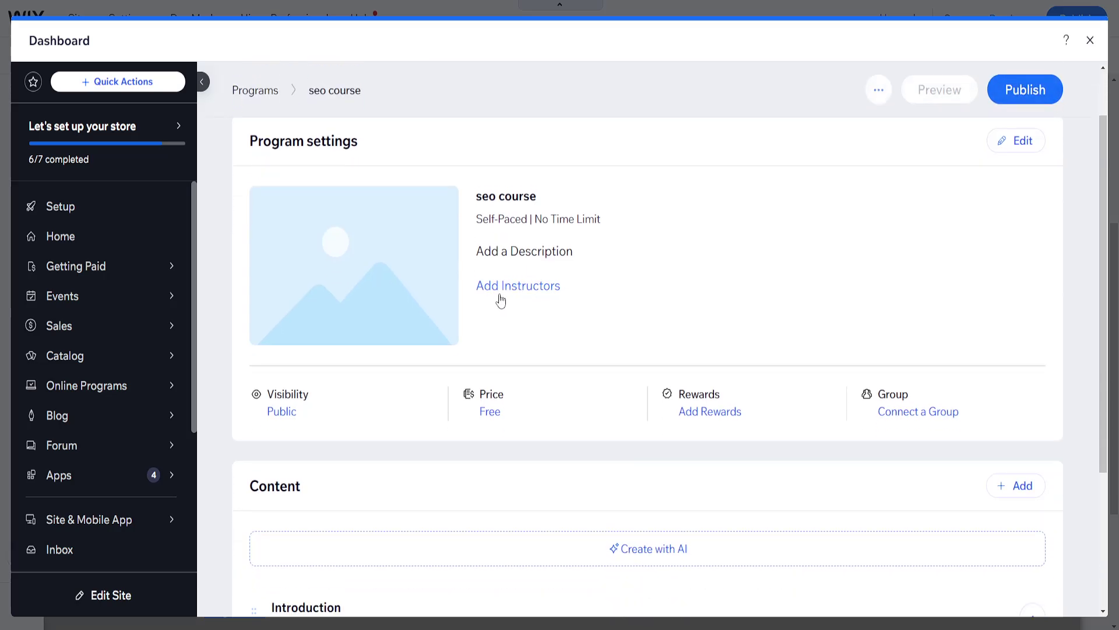
pyautogui.scroll(1, 999, 243)
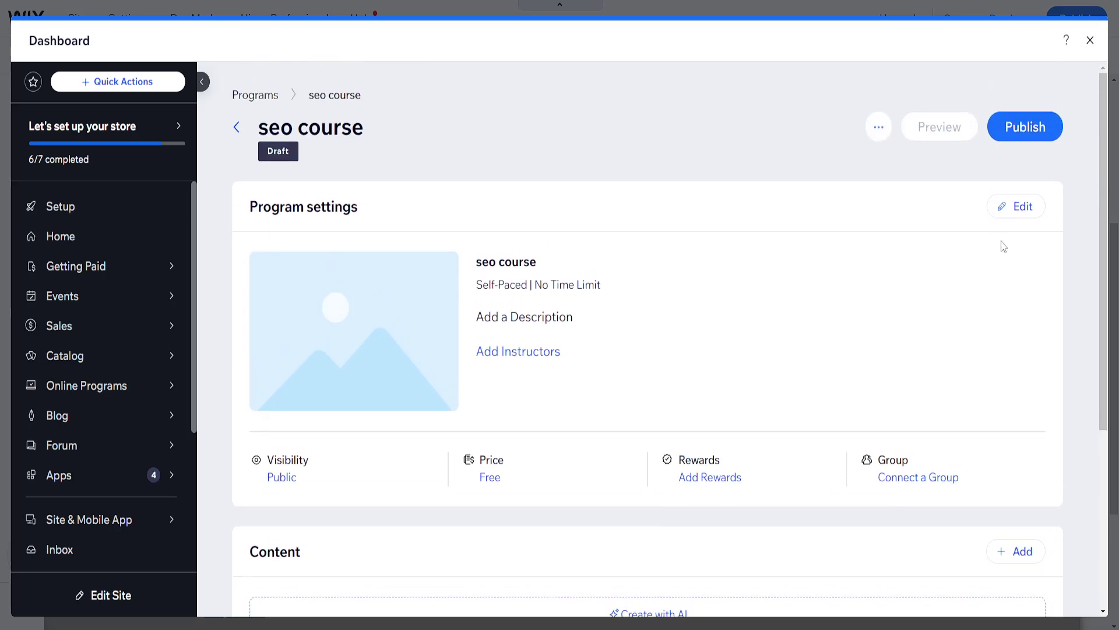
pyautogui.click(1014, 205)
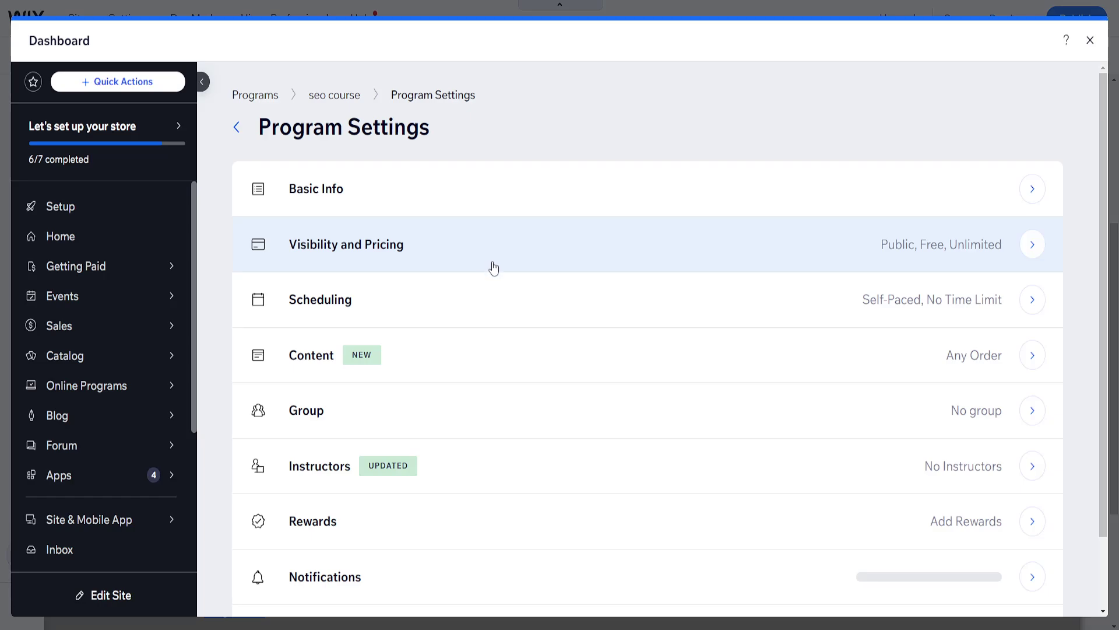
pyautogui.scroll(-2, 518, 252)
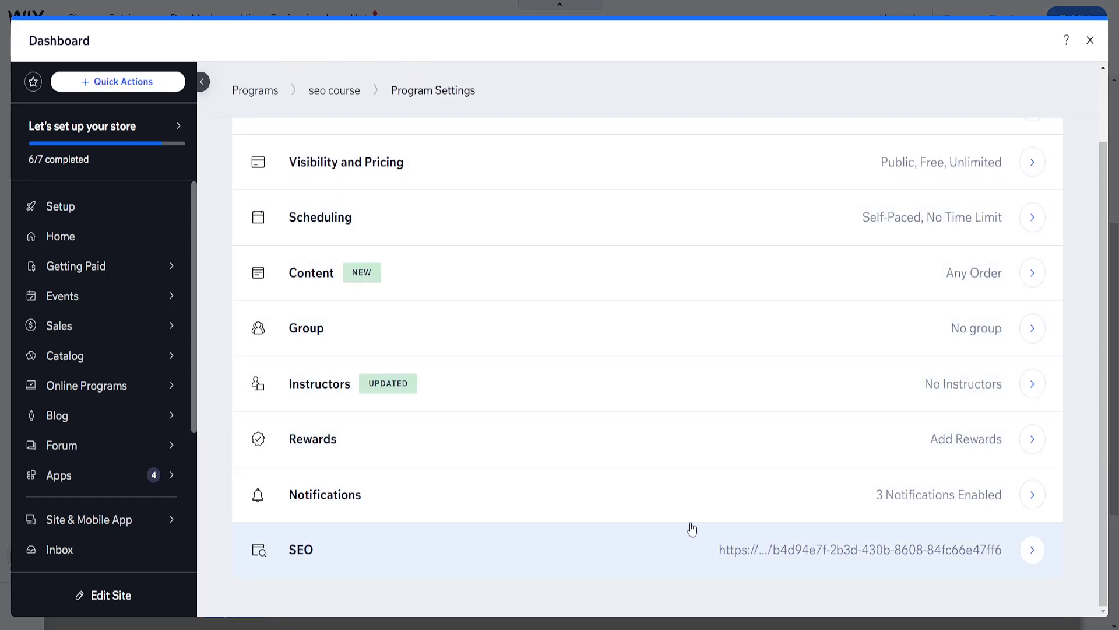
pyautogui.scroll(2, 584, 317)
pyautogui.scroll(-2, 549, 513)
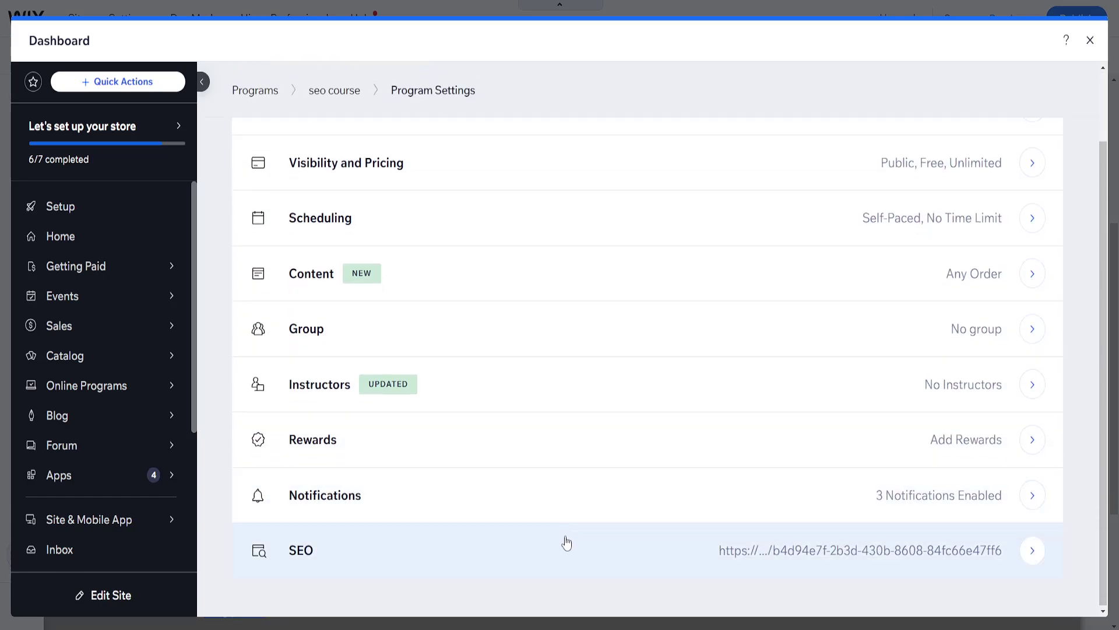
pyautogui.scroll(2, 577, 257)
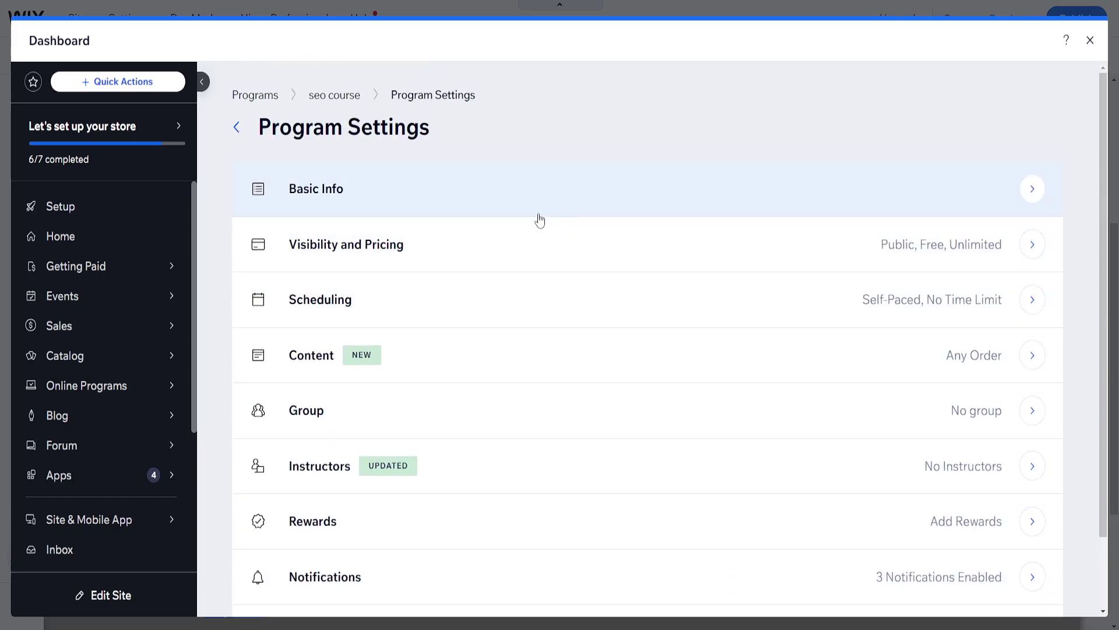
pyautogui.click(237, 127)
# Open the seo course's price settings and switch its pricing to Pay to join.
pyautogui.scroll(-2, 409, 349)
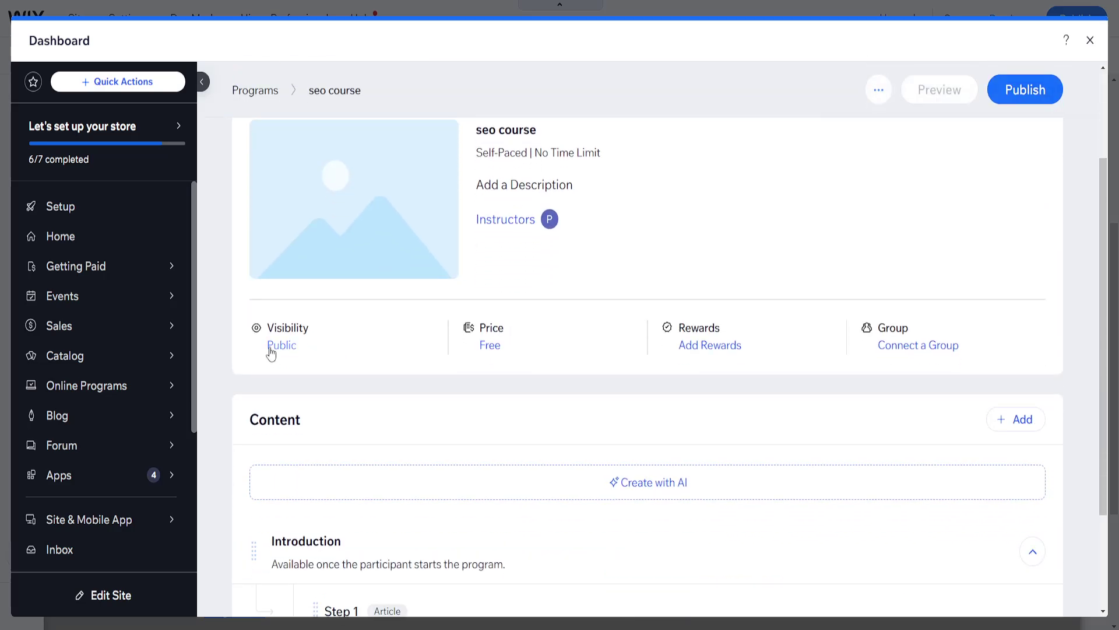
pyautogui.click(489, 347)
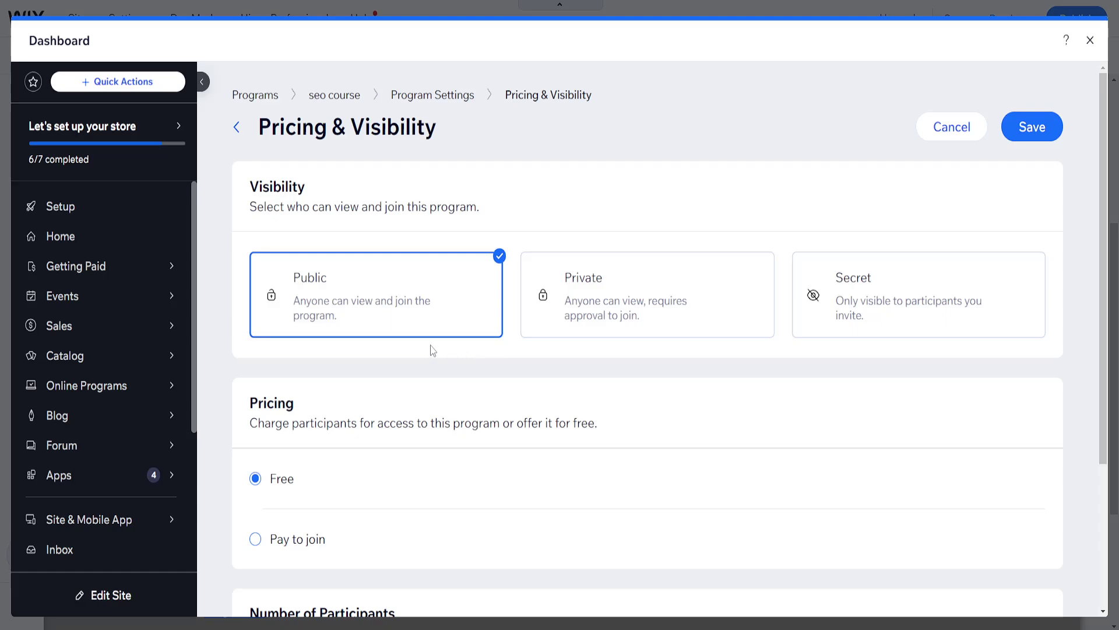
pyautogui.scroll(-2, 433, 351)
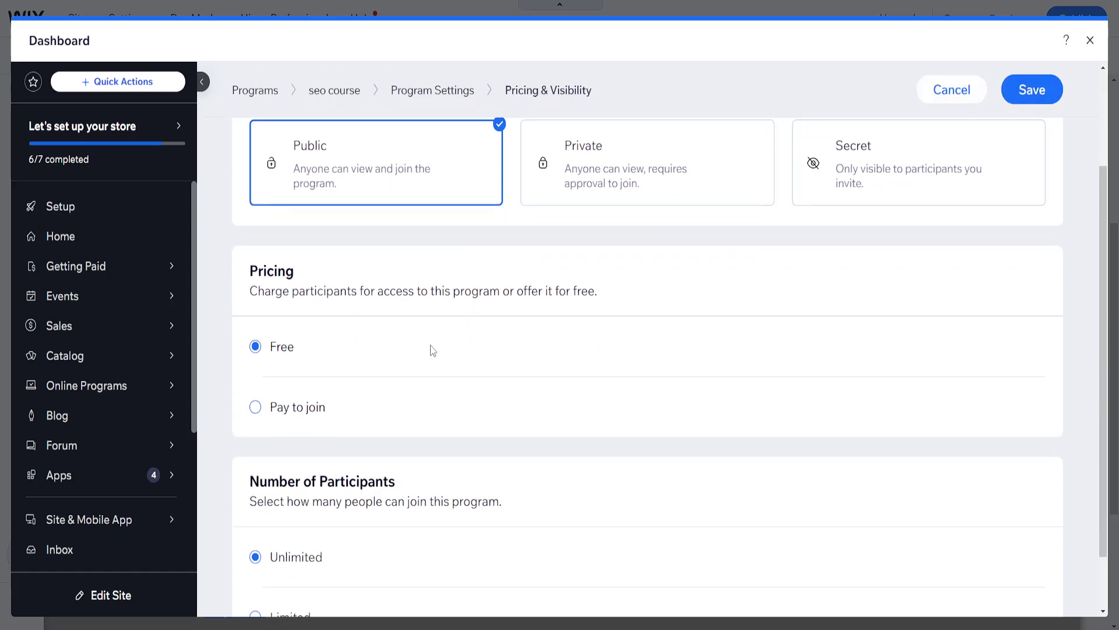
pyautogui.click(308, 415)
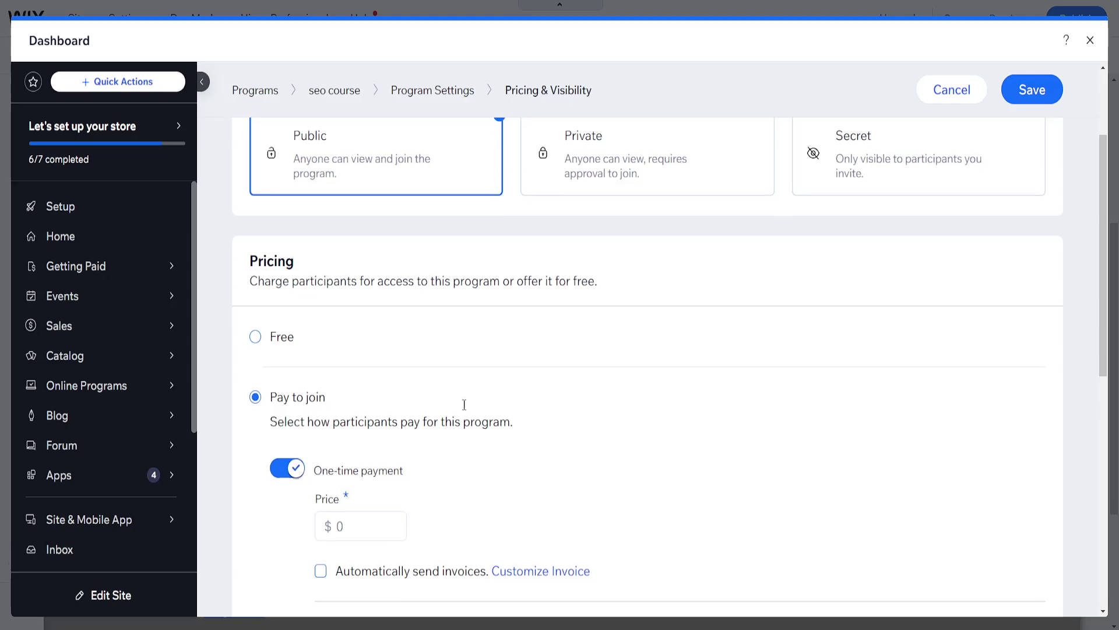
# Turn off inclusion in a pricing plan and set the one-time payment price to $15.
pyautogui.scroll(-2, 462, 402)
pyautogui.scroll(-2, 313, 331)
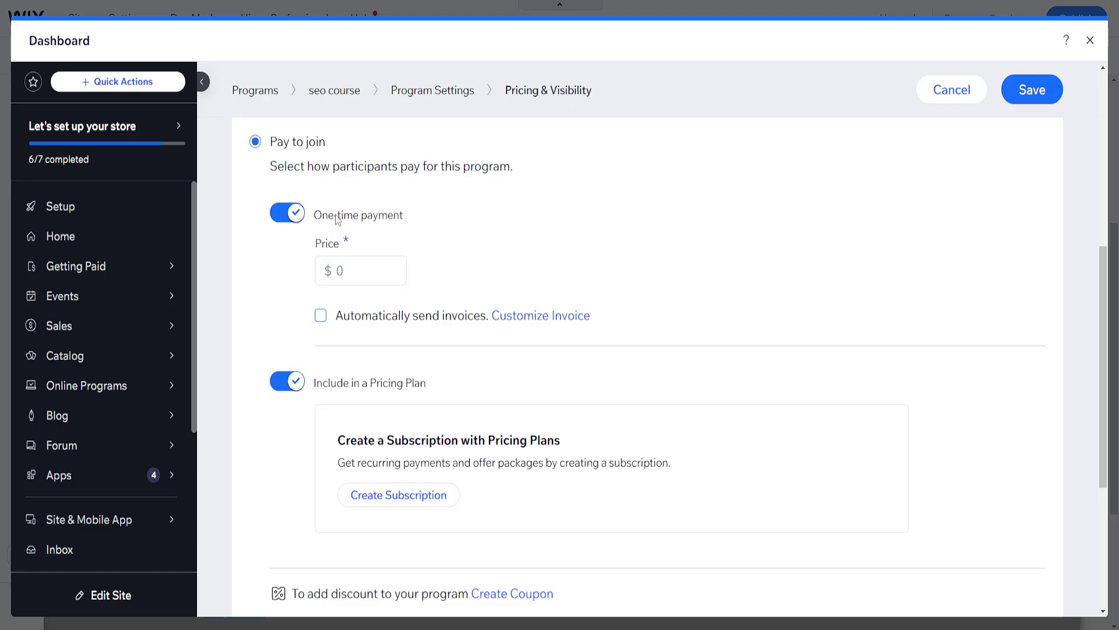
pyautogui.click(283, 381)
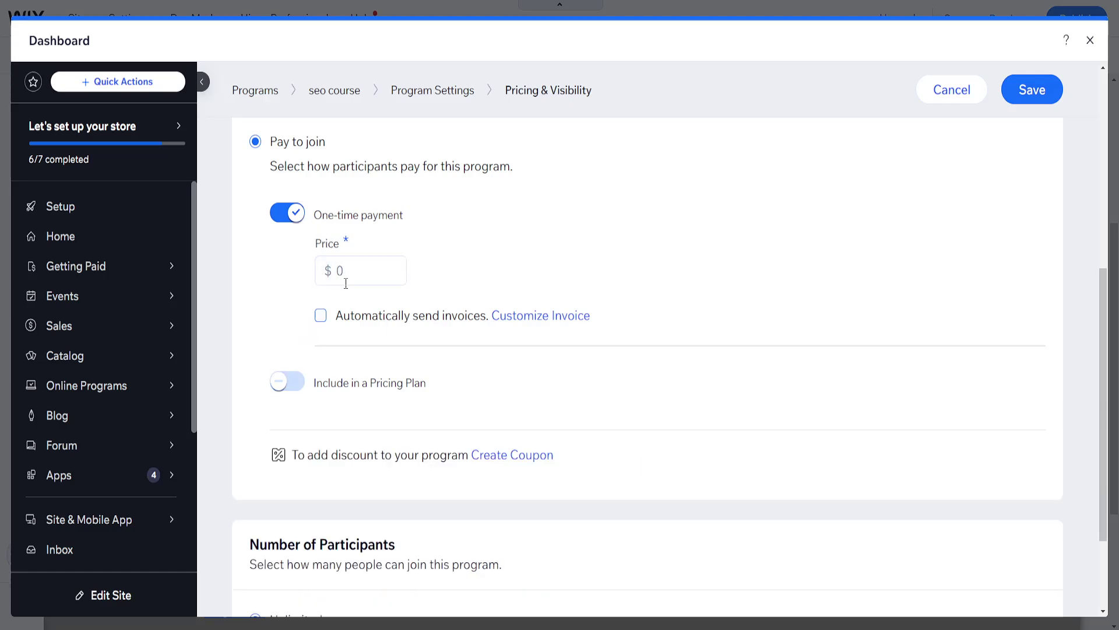
pyautogui.click(381, 267)
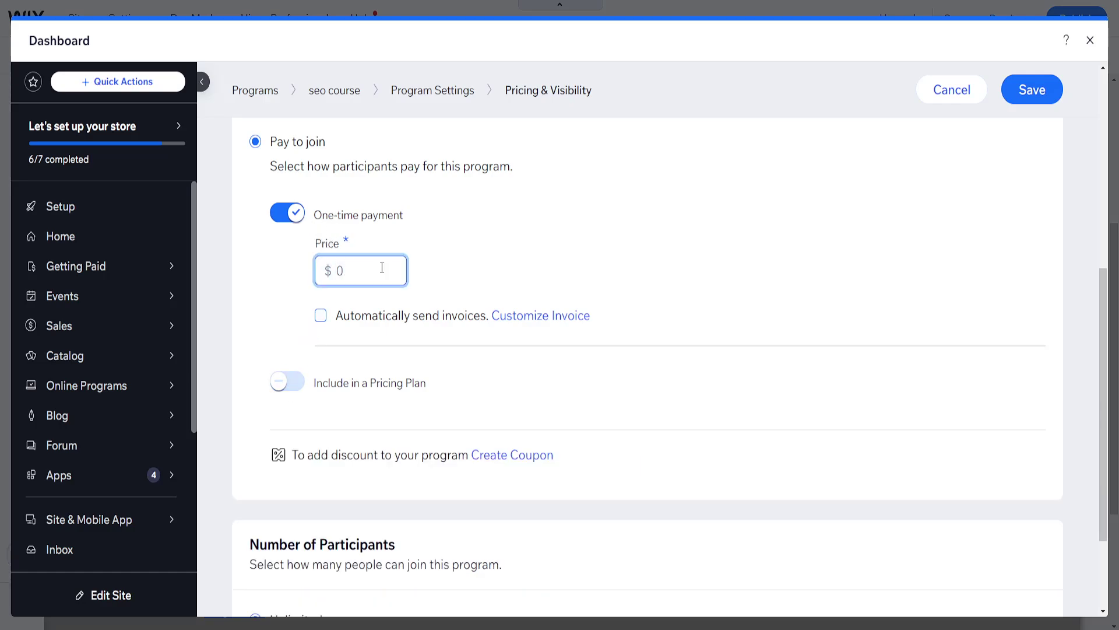
pyautogui.write('15')
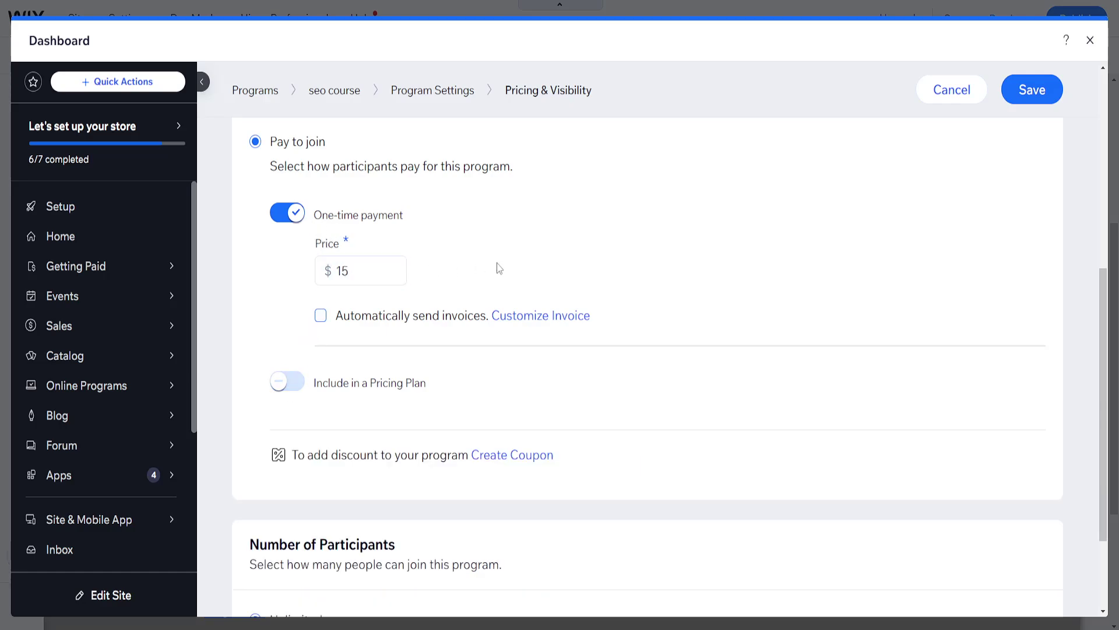
# Turn on automatic sending of invoices for the one-time payment and save the pricing settings, returning to the seo course page.
pyautogui.click(320, 316)
pyautogui.scroll(-3, 561, 312)
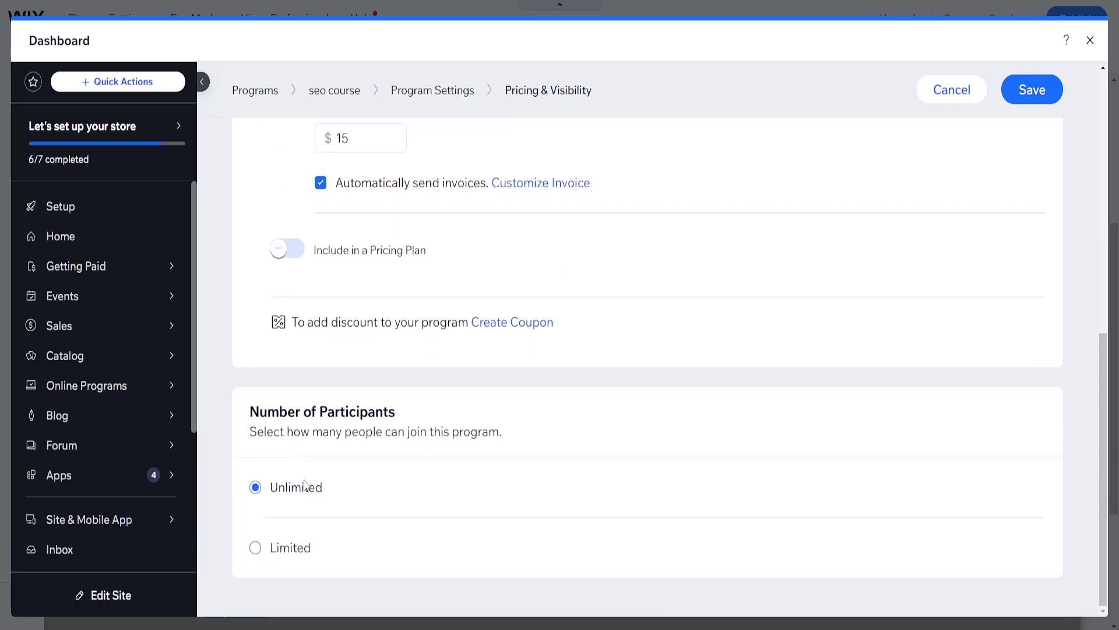
pyautogui.scroll(10, 412, 450)
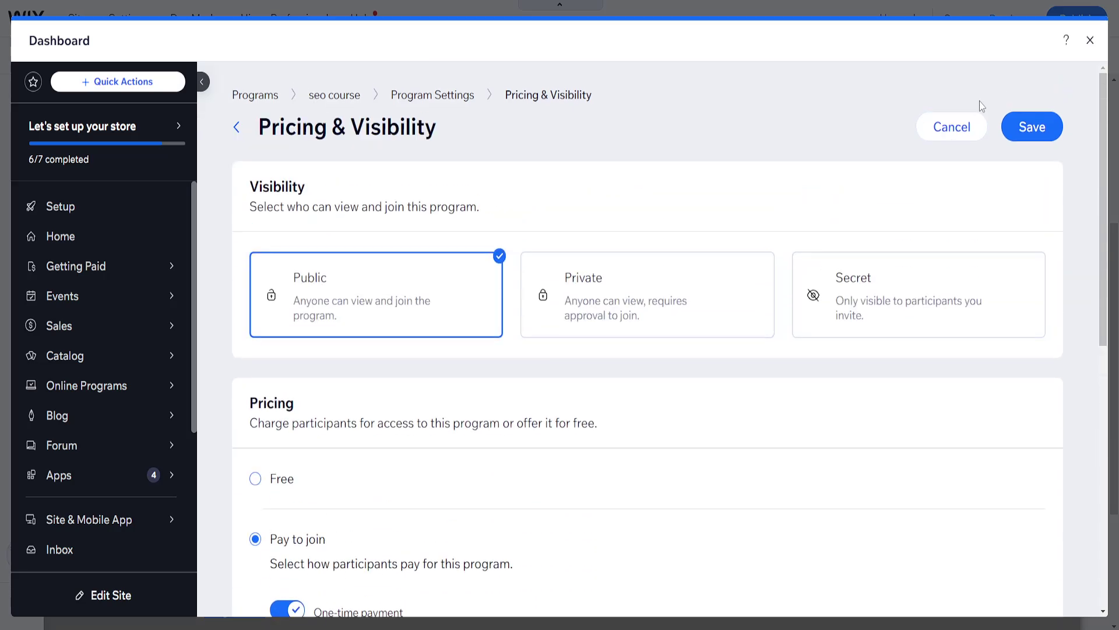
pyautogui.click(1020, 134)
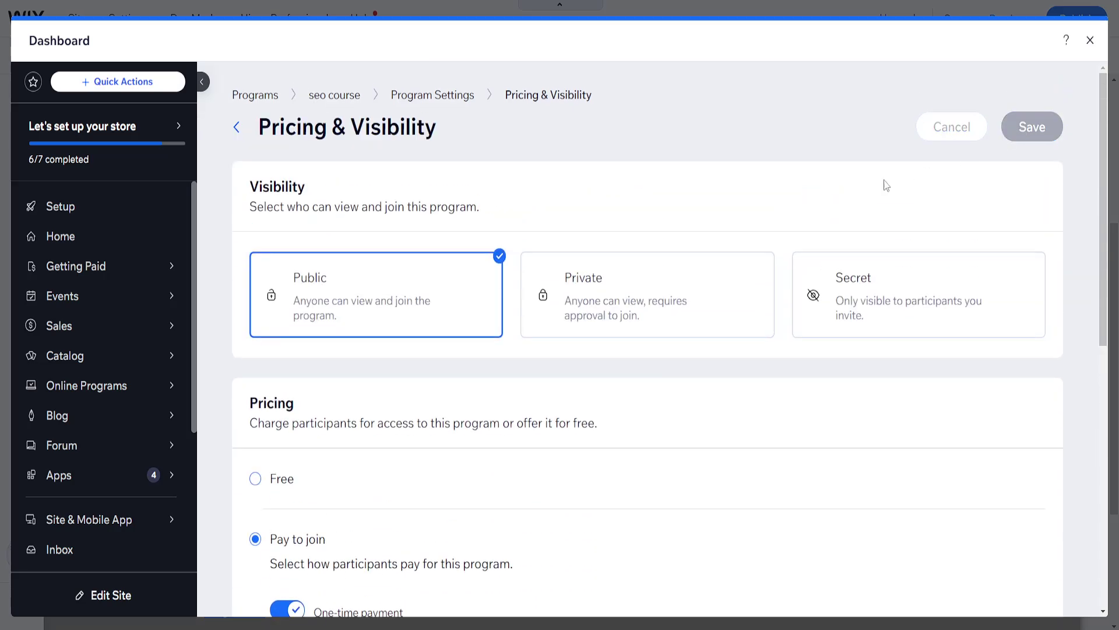
pyautogui.click(236, 129)
# Review the course's settings and content, check which program templates steps can be imported from, and cancel the import.
pyautogui.scroll(-3, 513, 364)
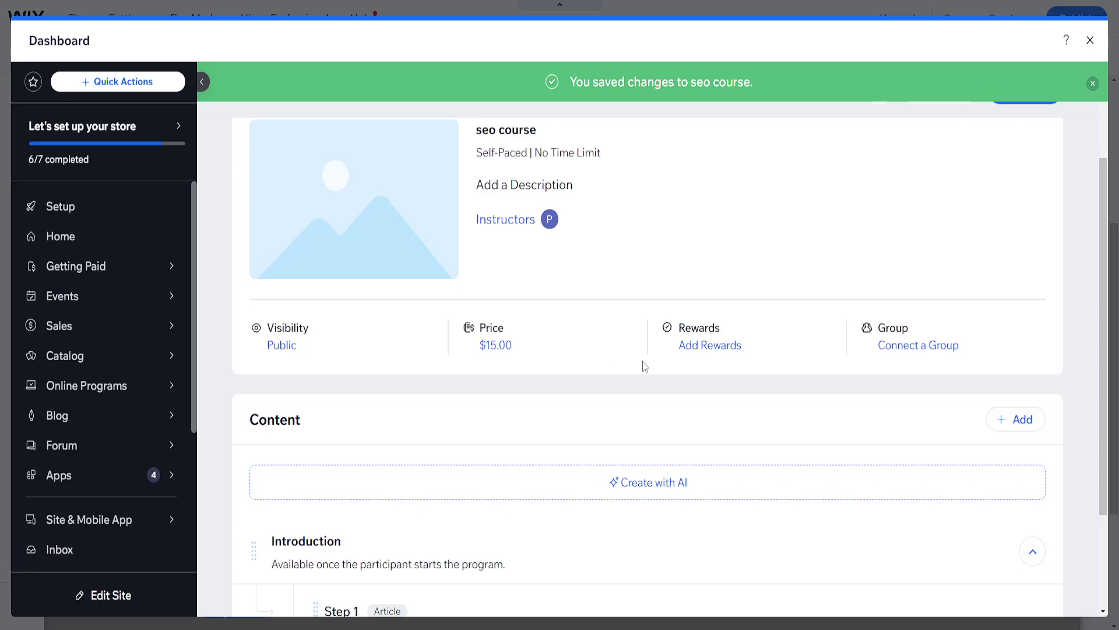
pyautogui.scroll(1, 646, 366)
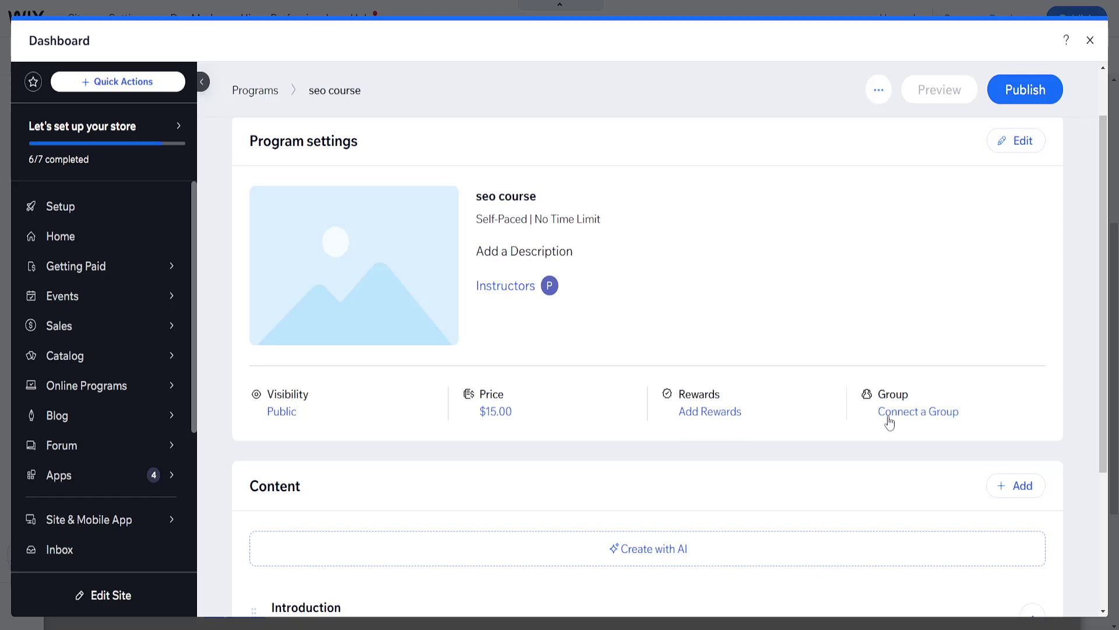
pyautogui.scroll(-3, 909, 418)
pyautogui.scroll(-2, 904, 418)
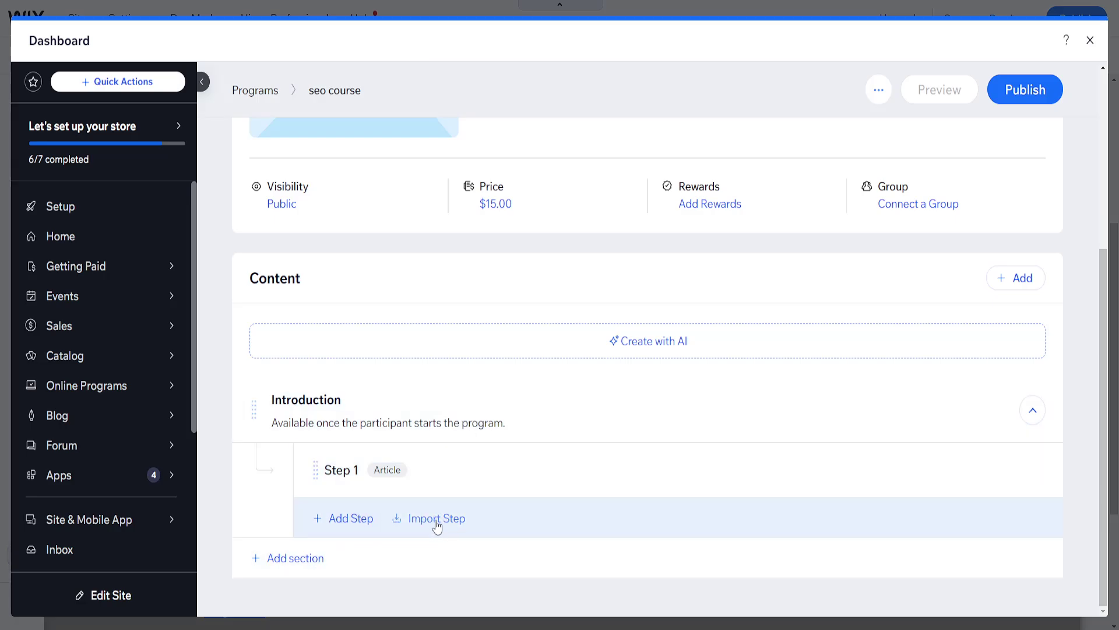
pyautogui.click(438, 524)
pyautogui.click(497, 225)
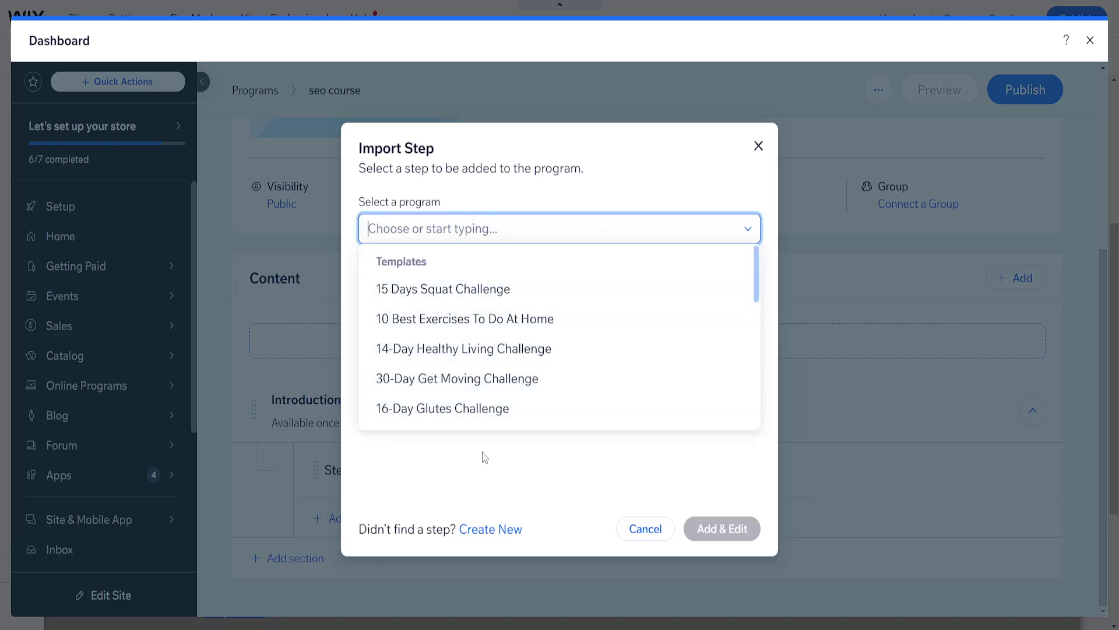
pyautogui.click(615, 471)
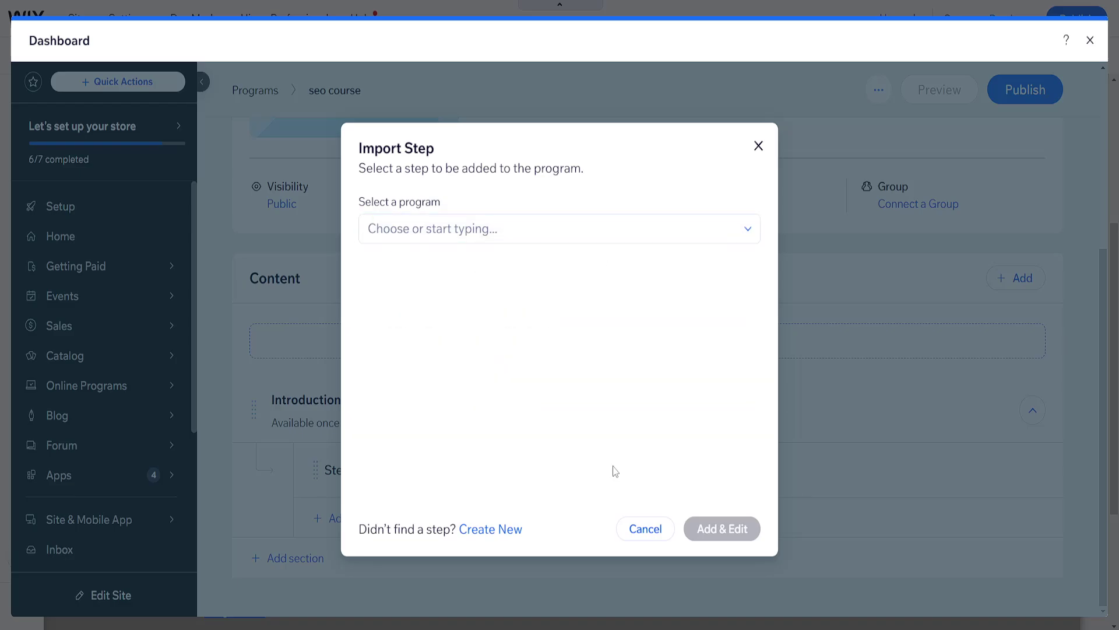
pyautogui.click(656, 536)
# Open the seo course's publish confirmation, read what publishing does, and cancel without publishing.
pyautogui.scroll(5, 781, 373)
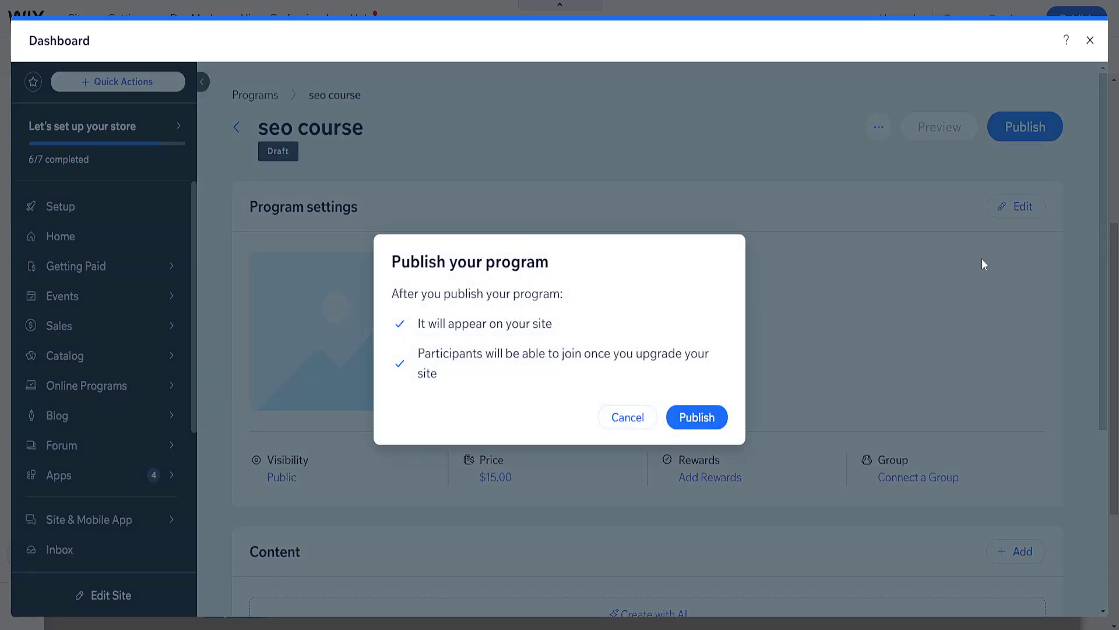
pyautogui.moveTo(435, 324); pyautogui.dragTo(550, 325)
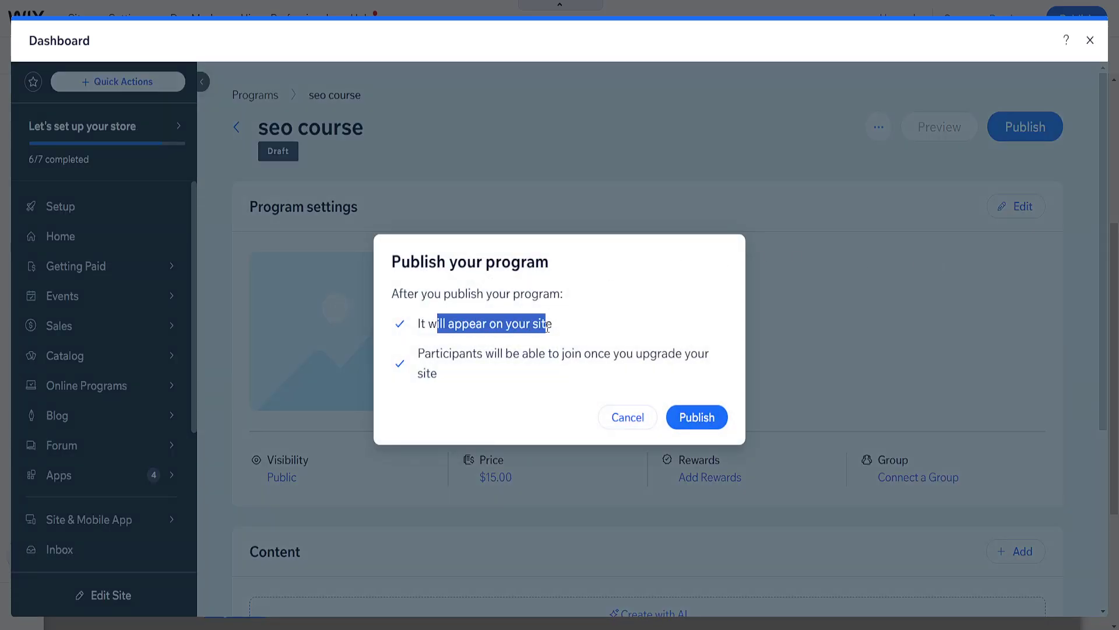
pyautogui.moveTo(466, 354); pyautogui.dragTo(684, 357)
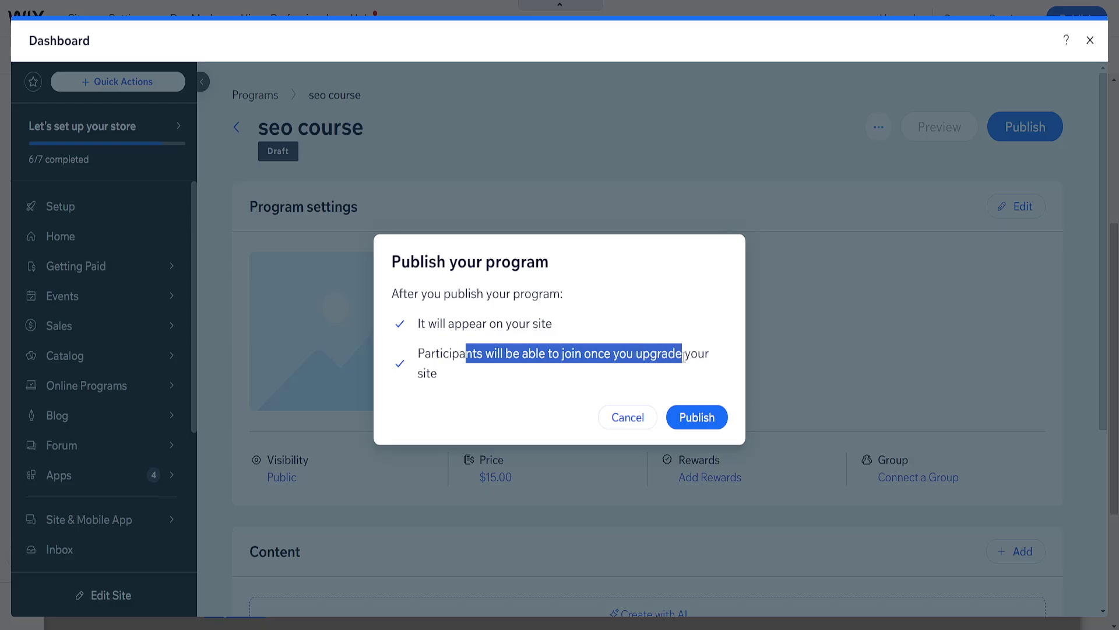
pyautogui.click(685, 357)
pyautogui.click(628, 418)
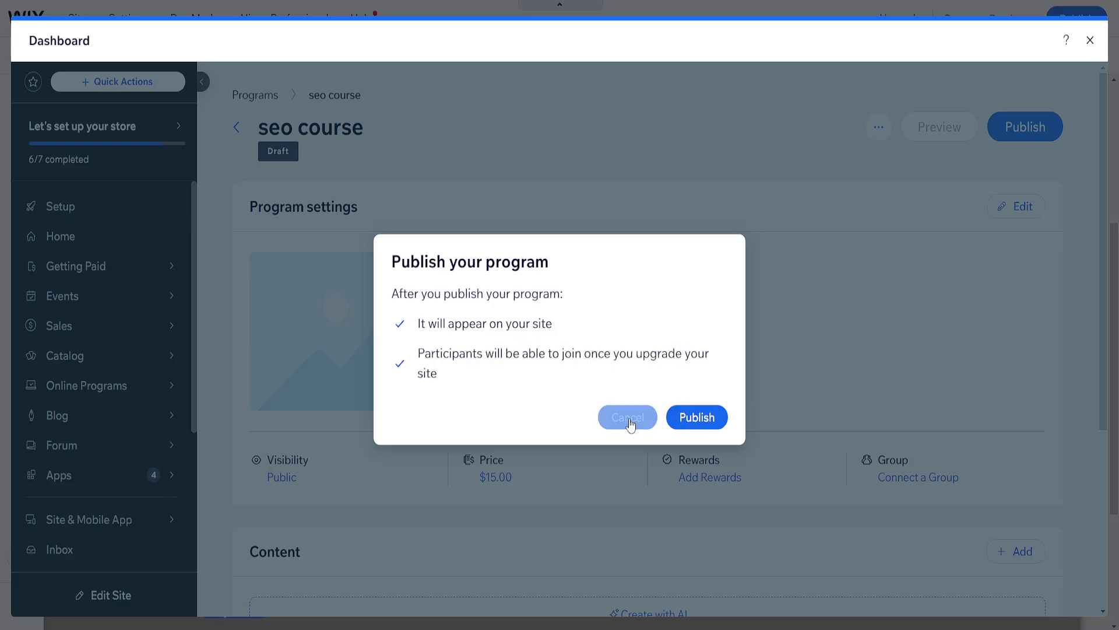
# Close the dashboard and look over the Program List page in the site editor.
pyautogui.click(1090, 40)
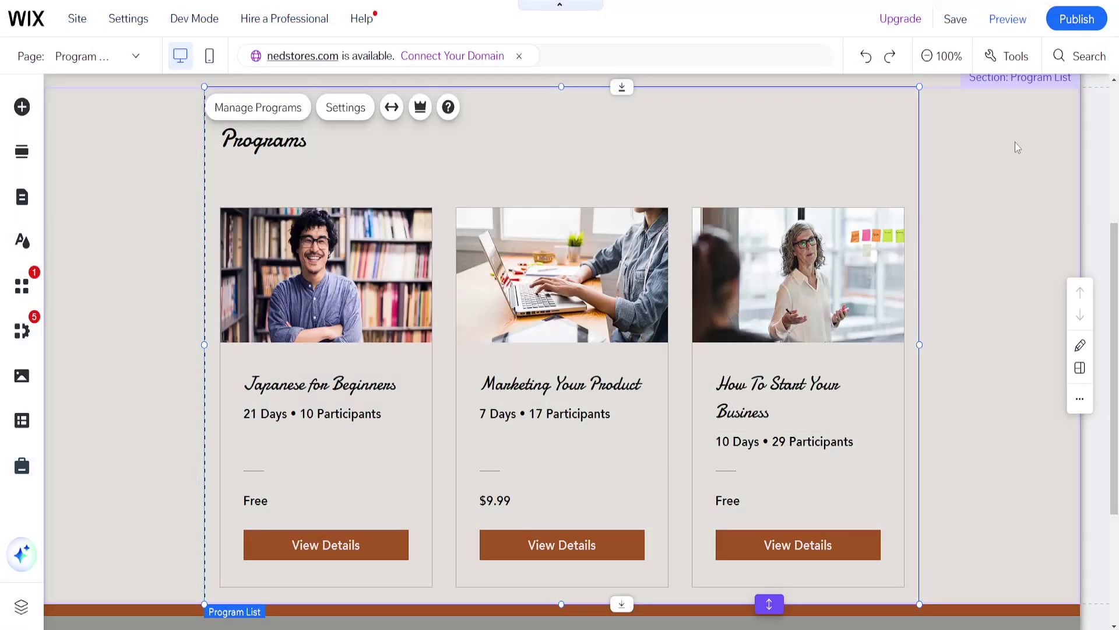
pyautogui.scroll(5, 896, 220)
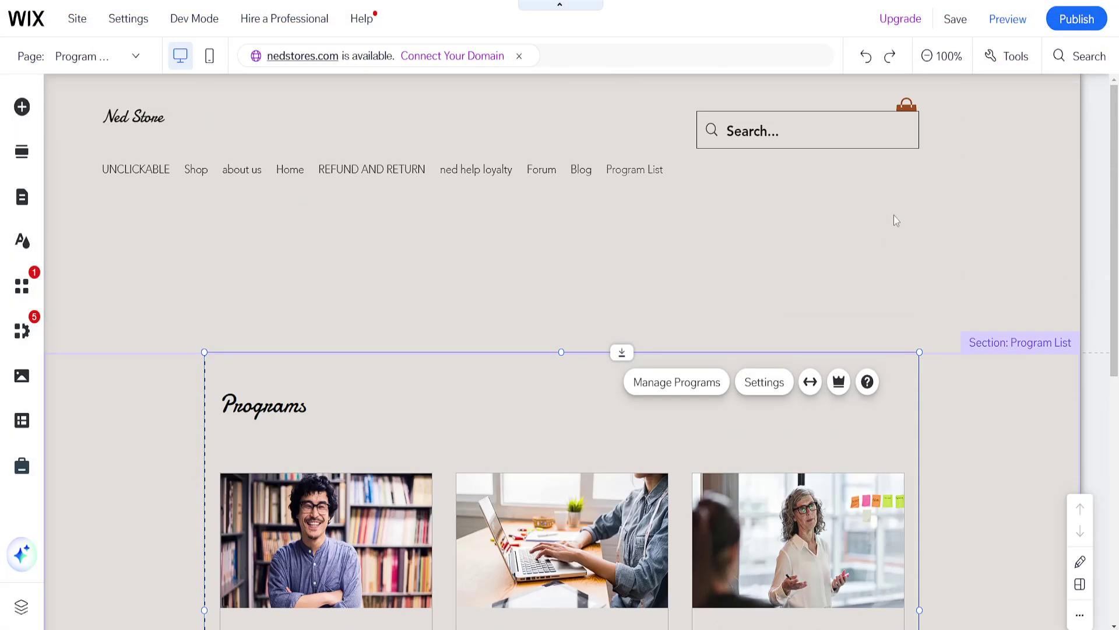
pyautogui.scroll(-6, 893, 215)
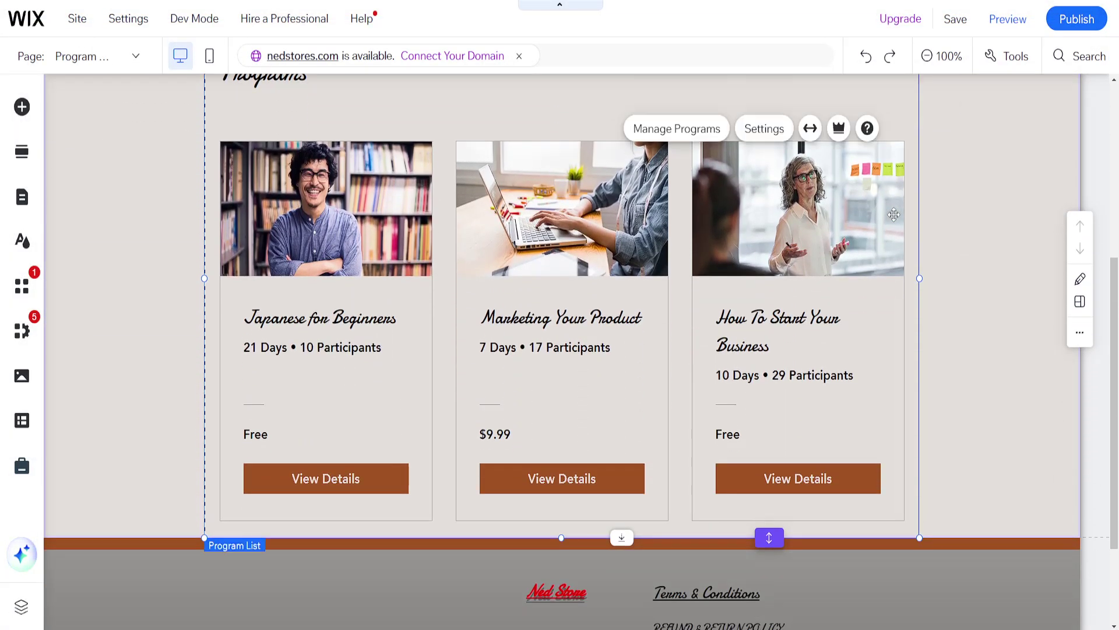